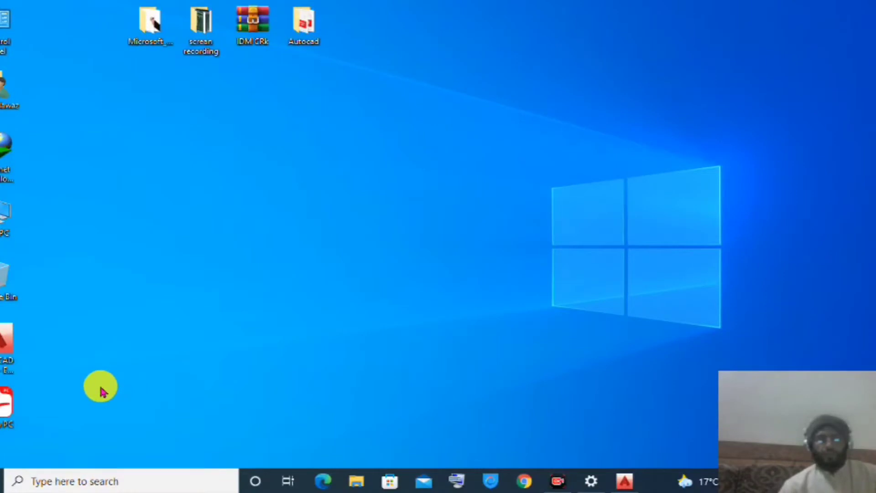
Step: Switch to AutoCAD and copy the entire floor plan, including its dimensions and wall-width note, to the clipboard
left_click(632, 477)
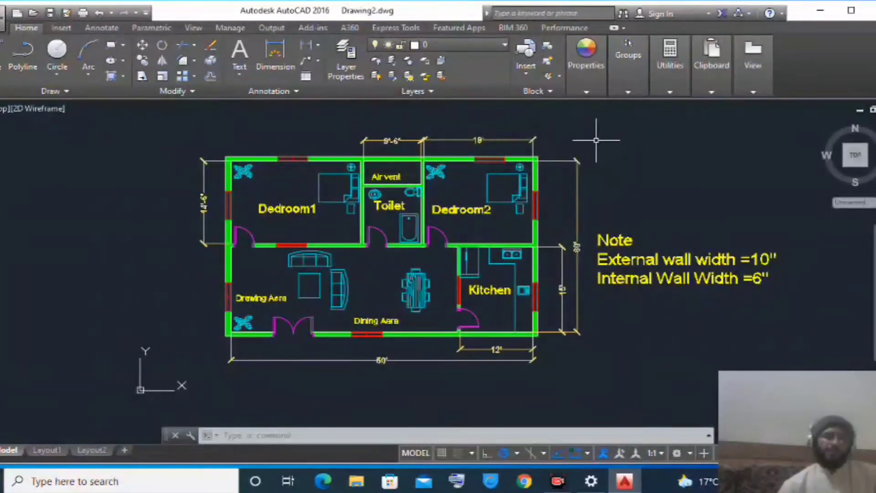
mouse_move(596, 139)
left_mouse_down()
mouse_move(576, 270)
mouse_move(588, 132)
left_mouse_up()
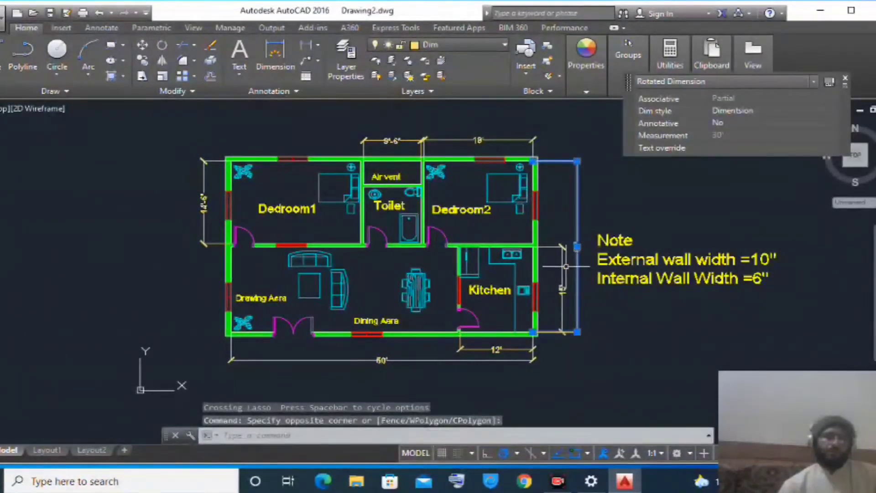
left_click(593, 160)
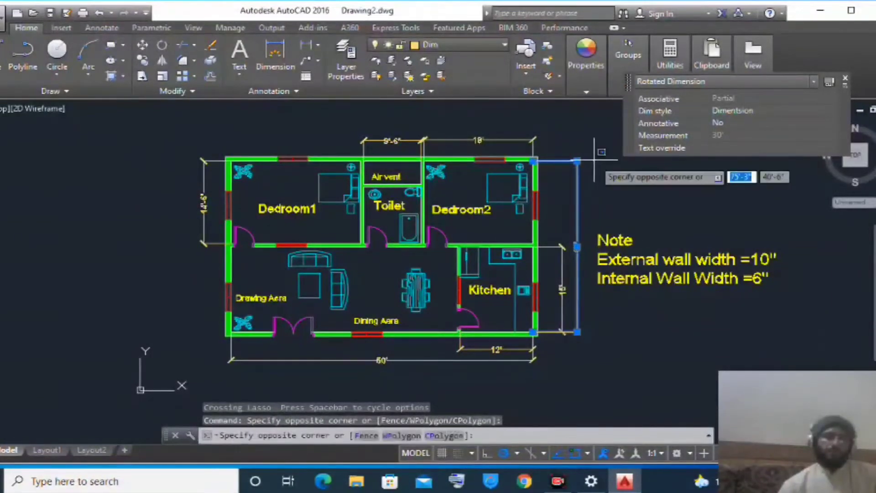
left_click(847, 83)
left_click(602, 146)
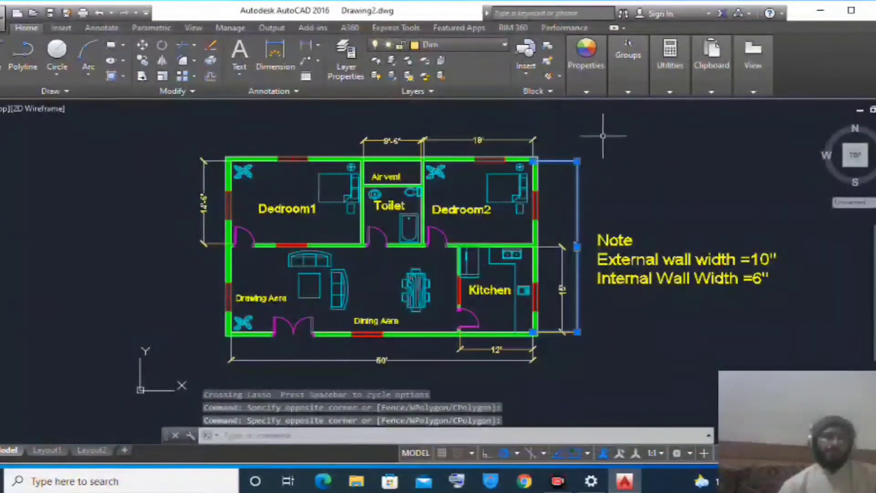
left_click(604, 135)
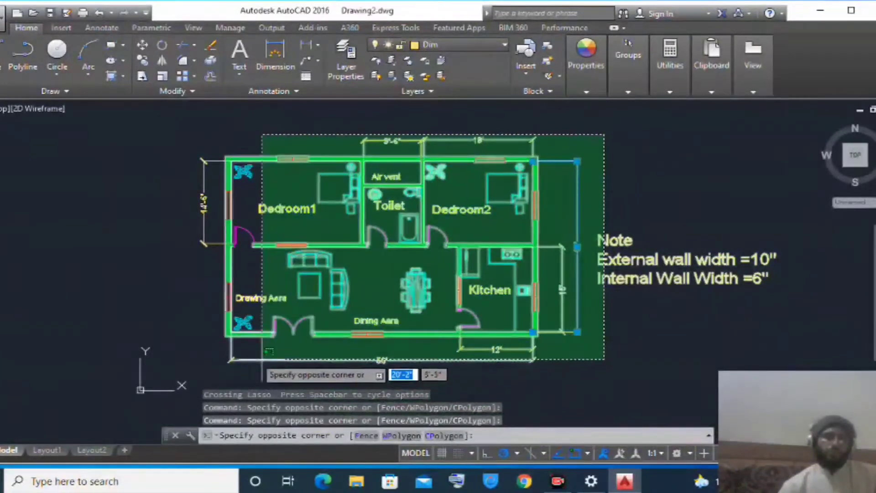
left_click(179, 359)
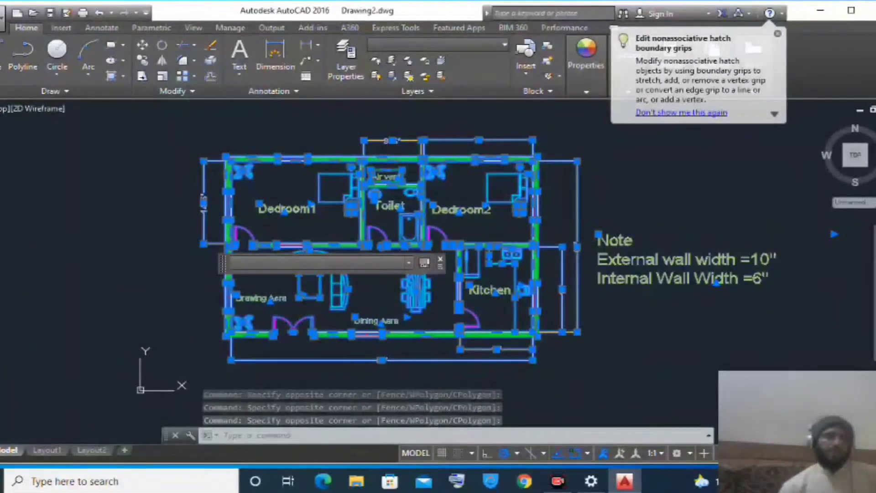
key("ctrl+c")
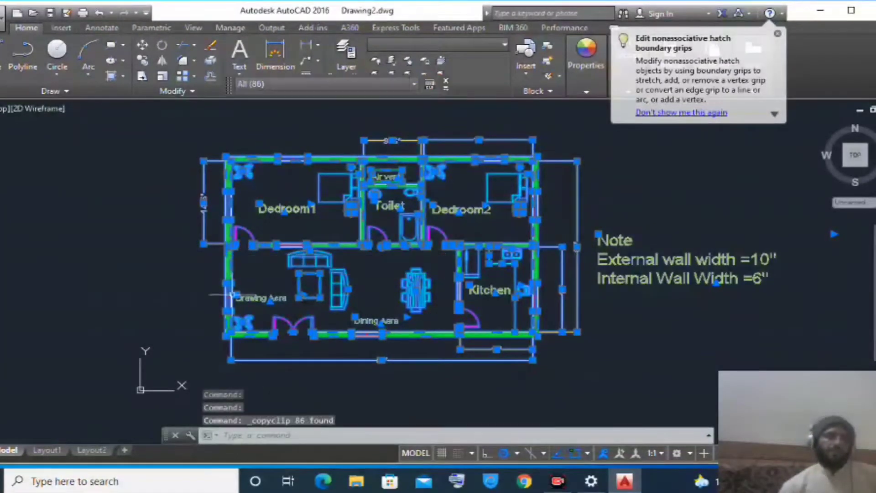
Step: Use Copy to place two duplicates of the selected floor plan in a horizontal row to the right of the original
left_click(142, 64)
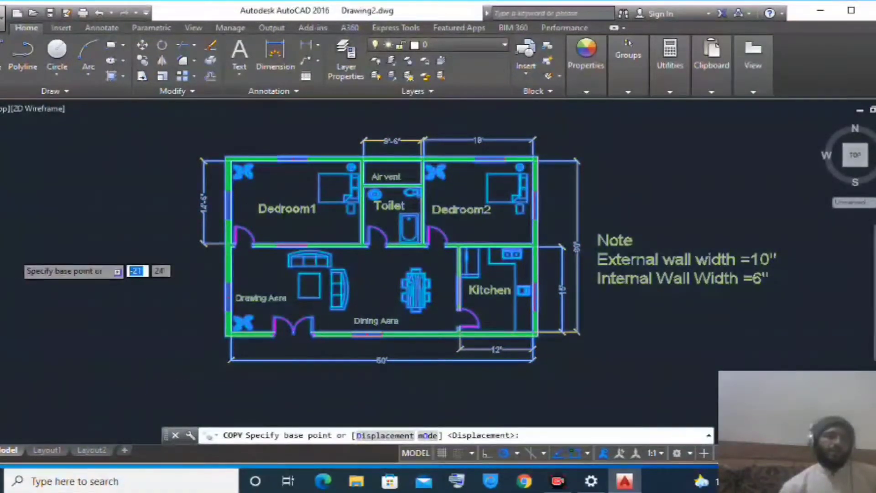
scroll(17, 255, "down", 2)
left_click(135, 312)
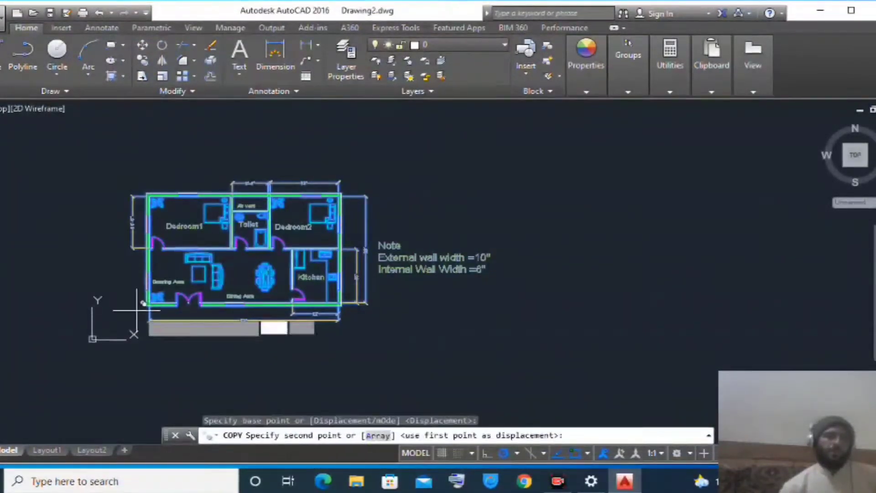
scroll(95, 283, "down", 3)
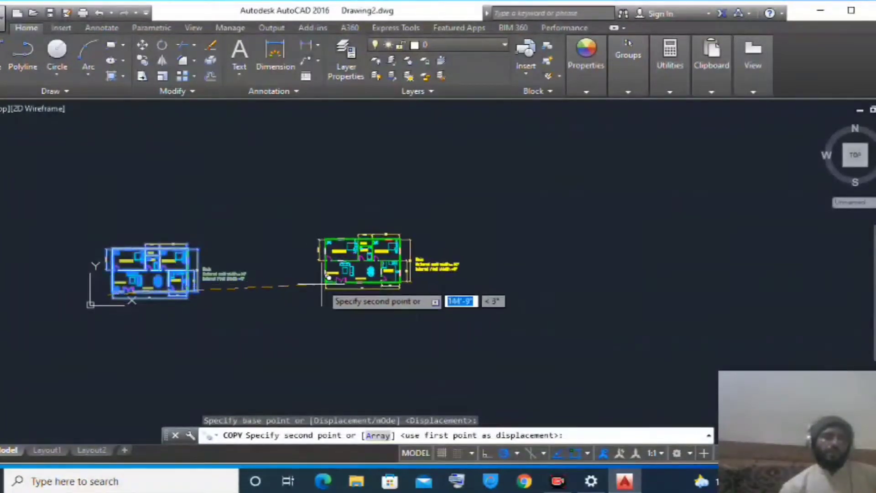
left_click(295, 294)
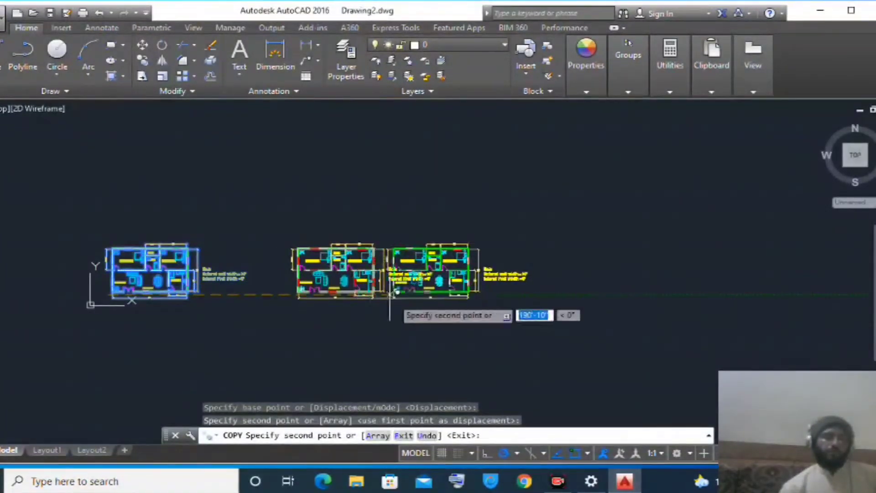
left_click(470, 297)
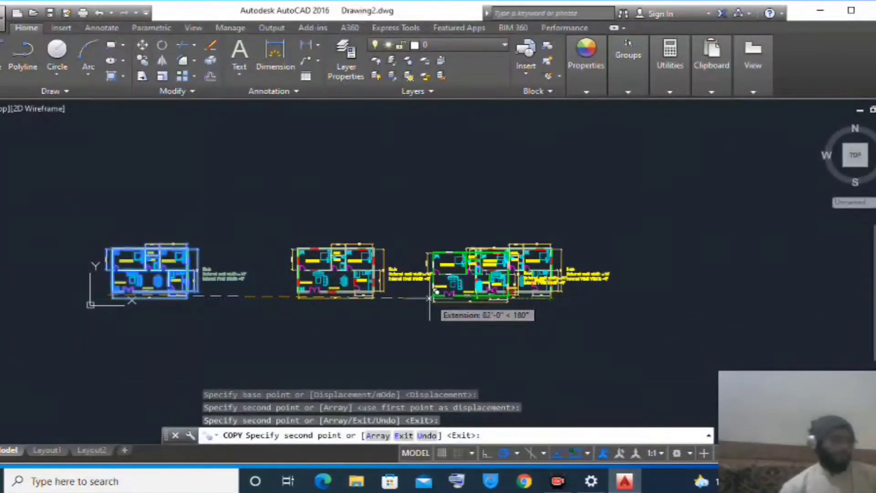
key("Escape")
key("Escape")
key("Escape")
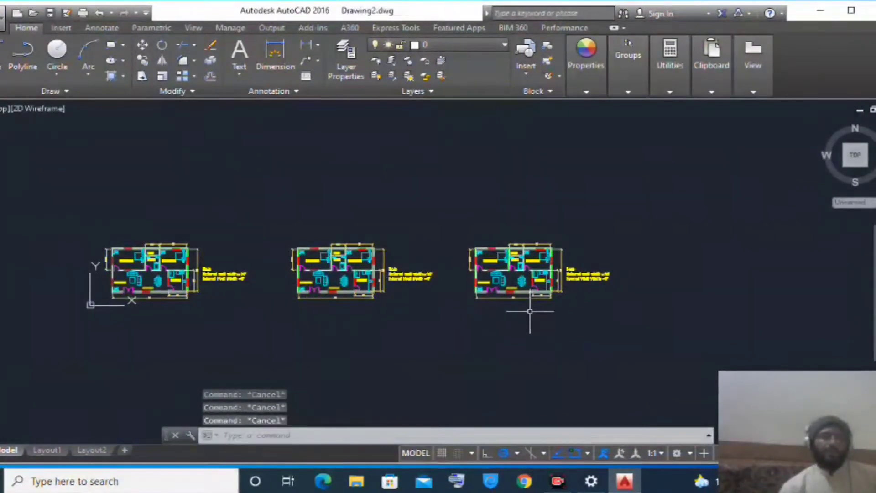
Step: Cut the note about external and internal wall widths from beside the rightmost floor plan
scroll(531, 296, "up", 2)
scroll(531, 296, "up", 2)
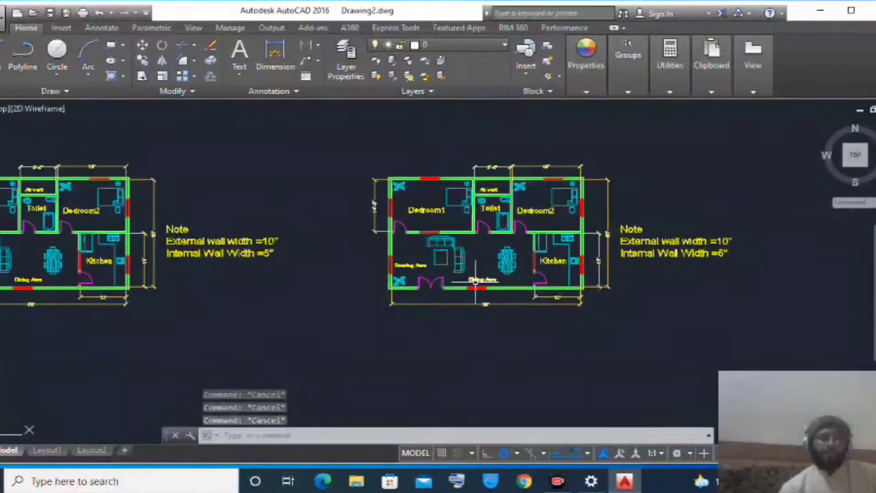
scroll(475, 282, "up", 2)
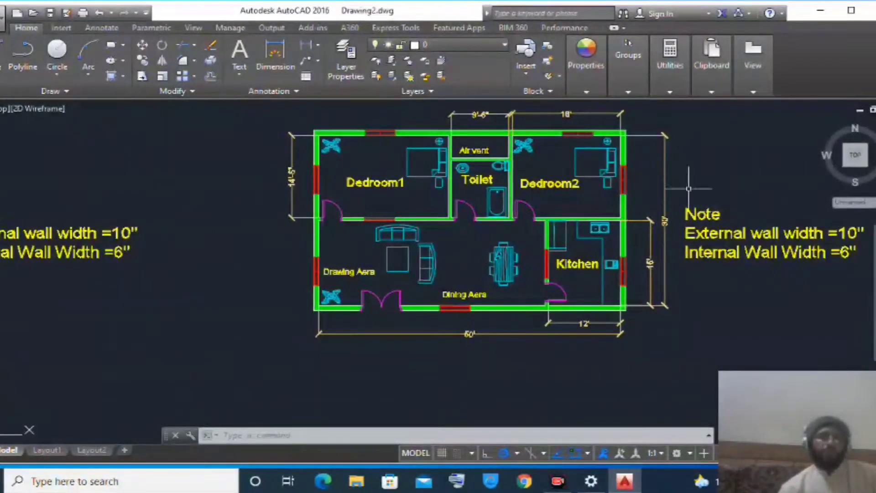
left_click(706, 223)
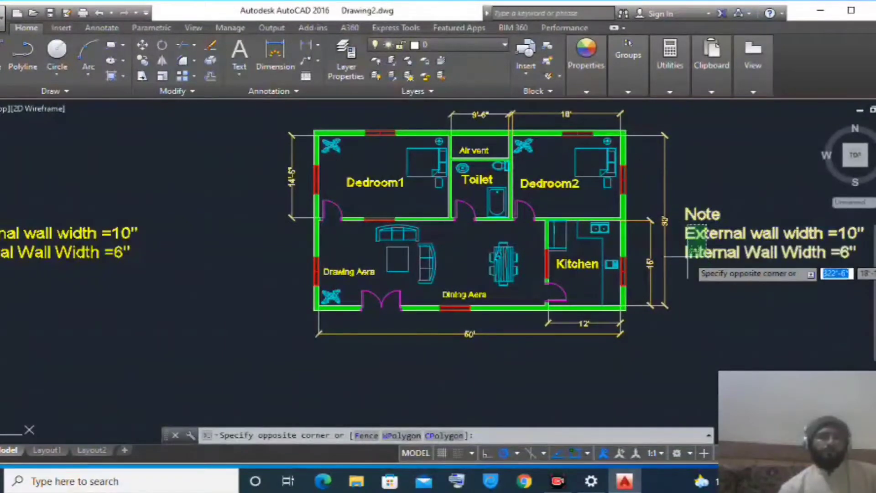
left_click(689, 239)
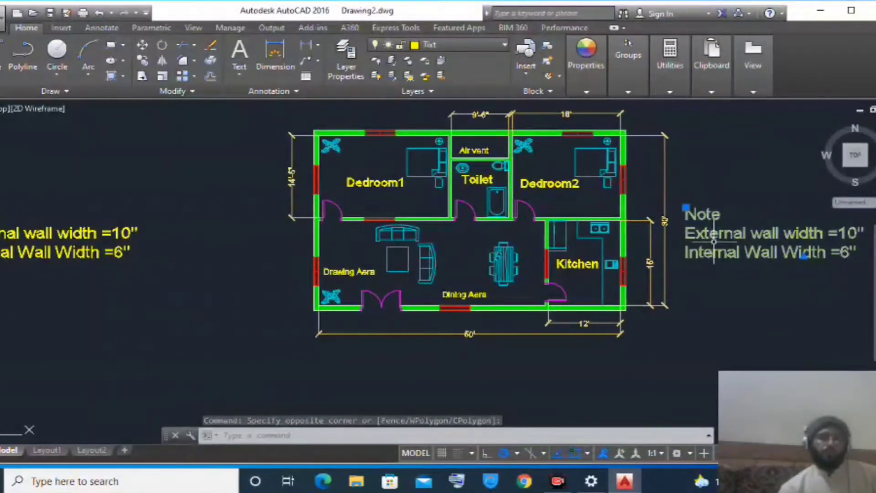
key("ctrl+x")
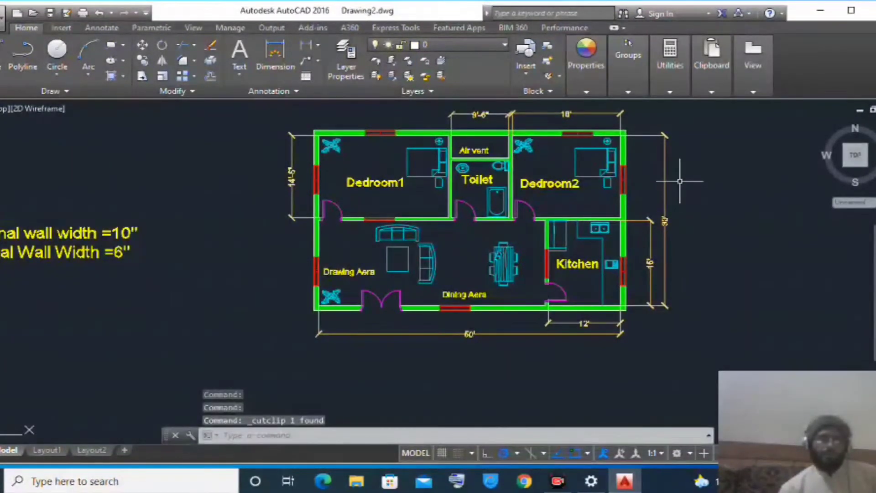
Step: Cut the six dimensions around the rightmost floor plan, leaving out the kitchen width dimension below it
left_click_drag(680, 181, 663, 220)
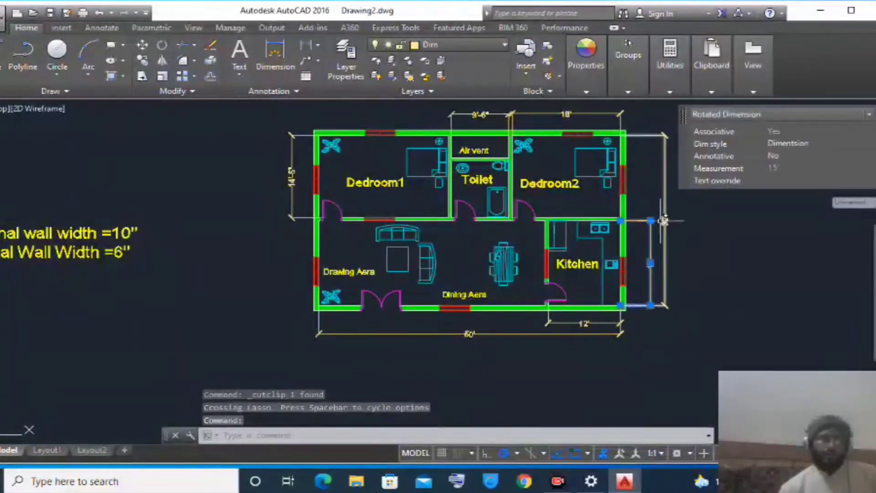
left_click(665, 205)
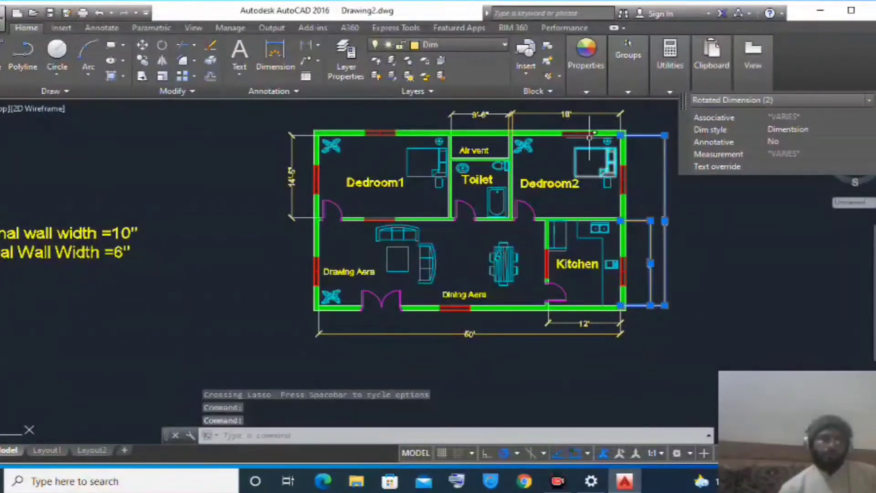
left_click(565, 114)
left_click(489, 115)
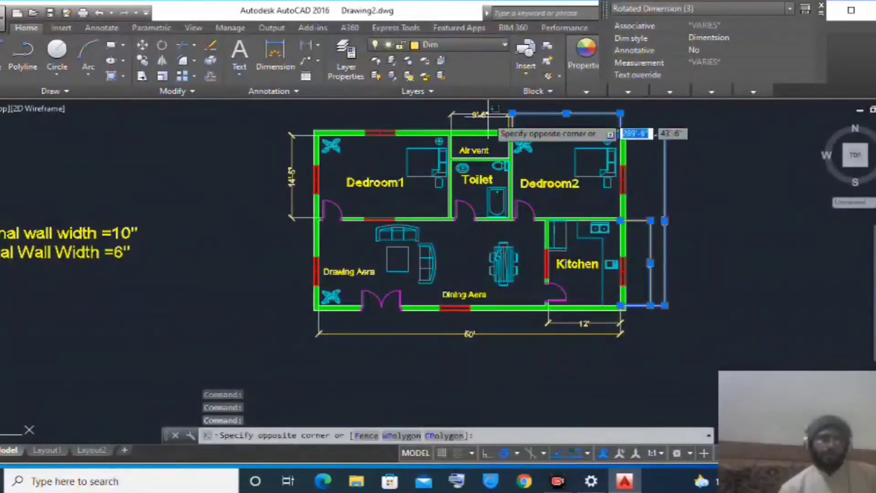
left_click(456, 137)
left_click(284, 181)
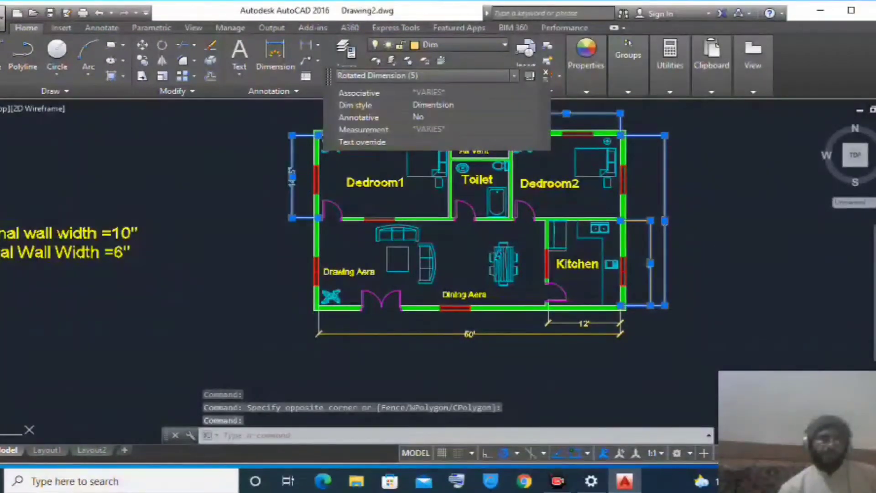
left_click(375, 336)
left_click(378, 332)
left_click(459, 333)
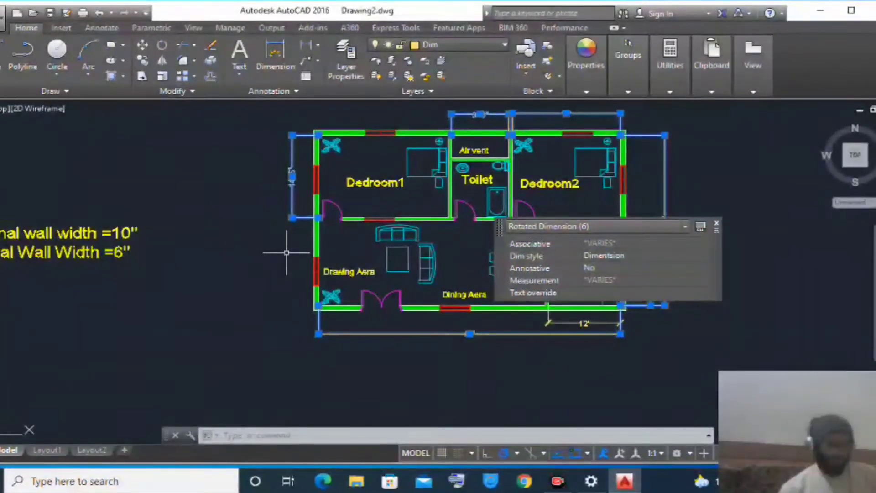
key("ctrl+x")
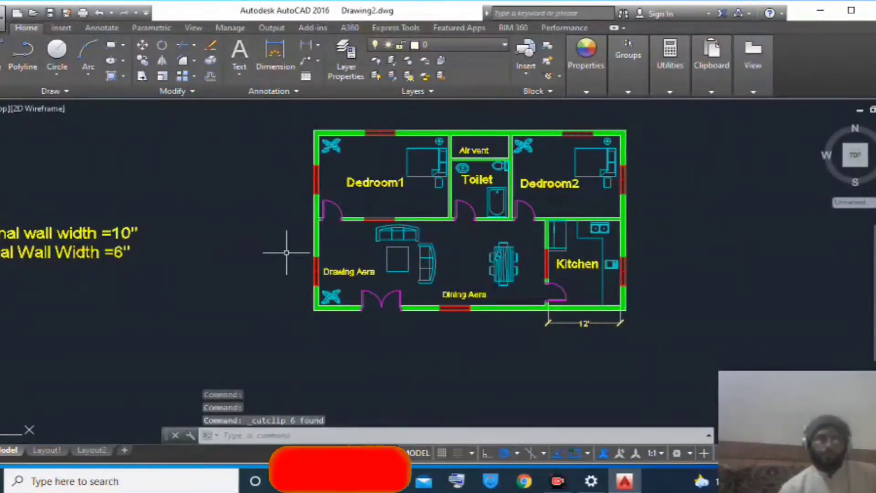
Step: Cut all seven room labels from the rightmost plan: both bedrooms, drawing area, dining area, kitchen, toilet and air vent
left_click(338, 270)
left_click(359, 191)
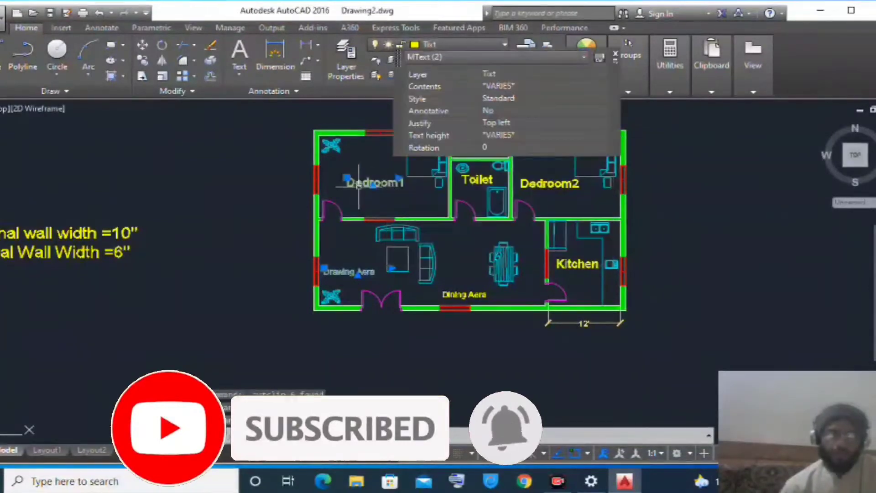
left_click(458, 294)
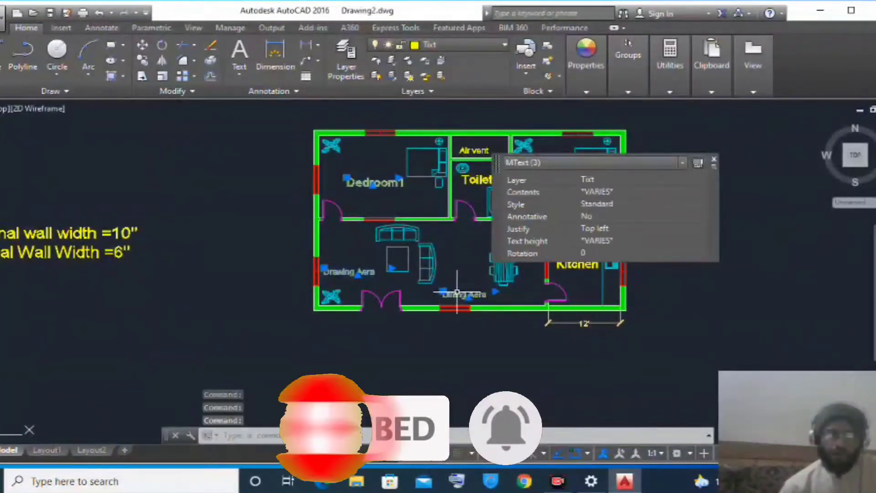
left_click(570, 265)
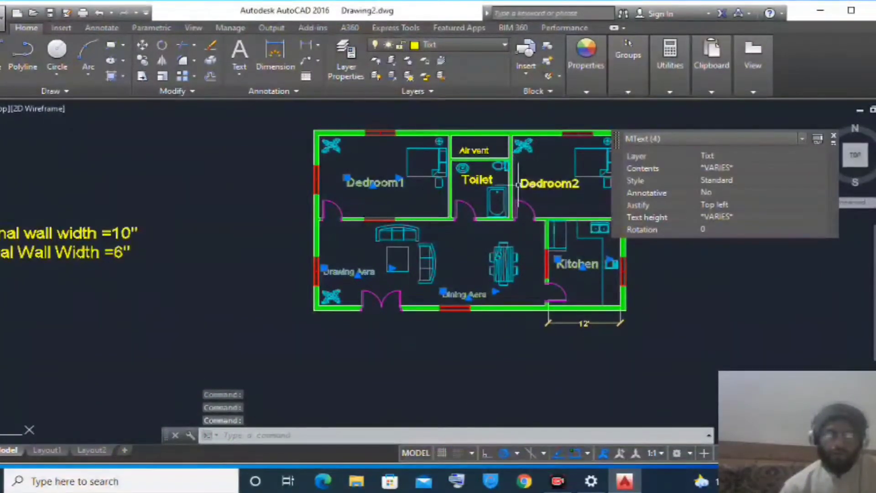
left_click(529, 185)
left_click(478, 181)
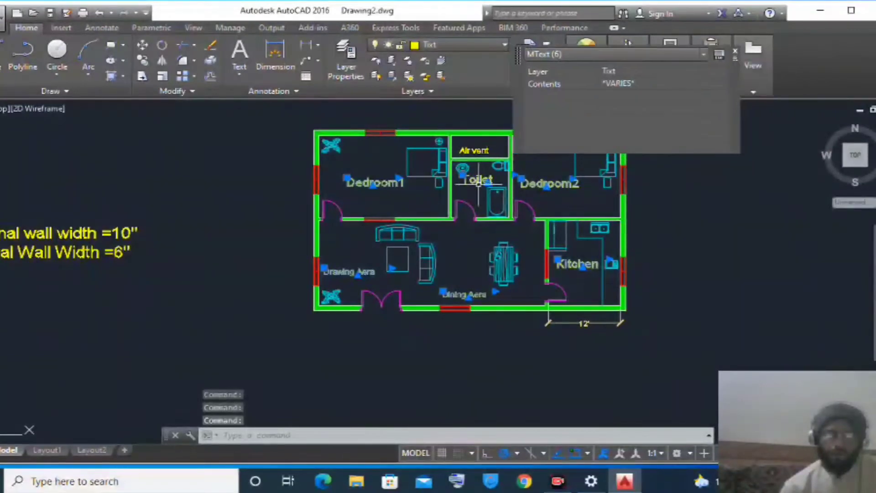
left_click(466, 146)
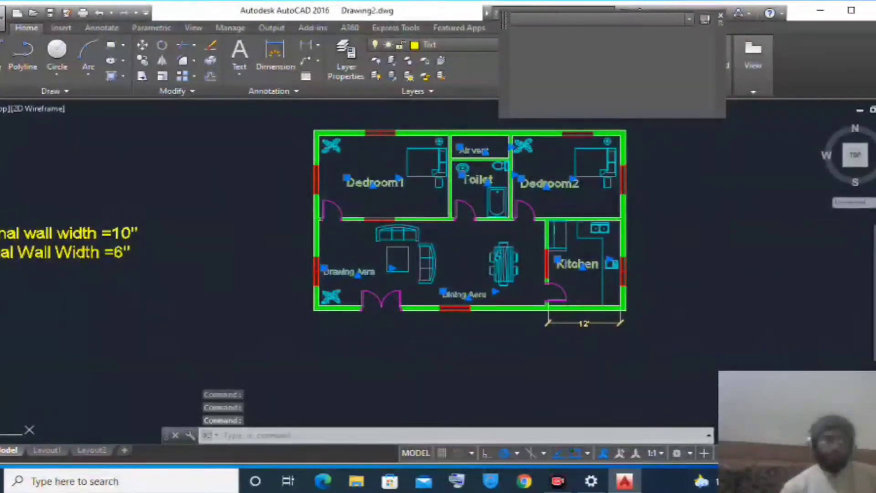
key("ctrl+x")
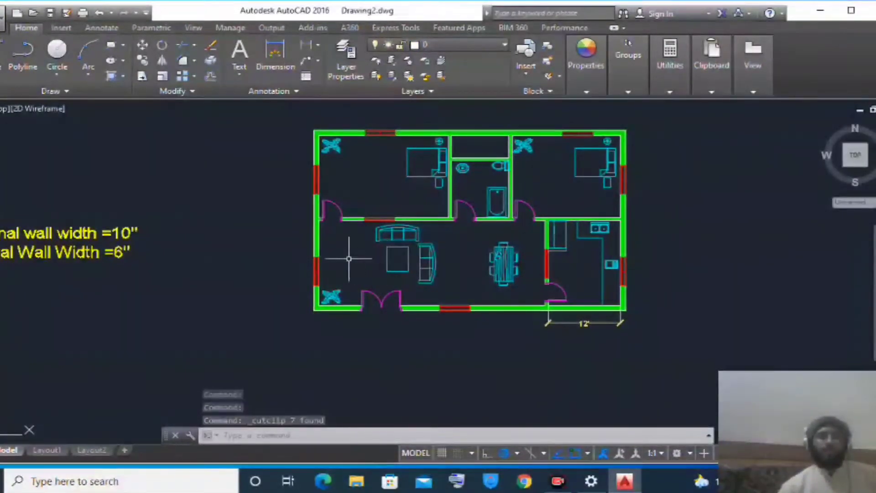
Step: Select the outer and inner outline polylines of the left external wall on the rightmost floor plan
scroll(303, 233, "up", 4)
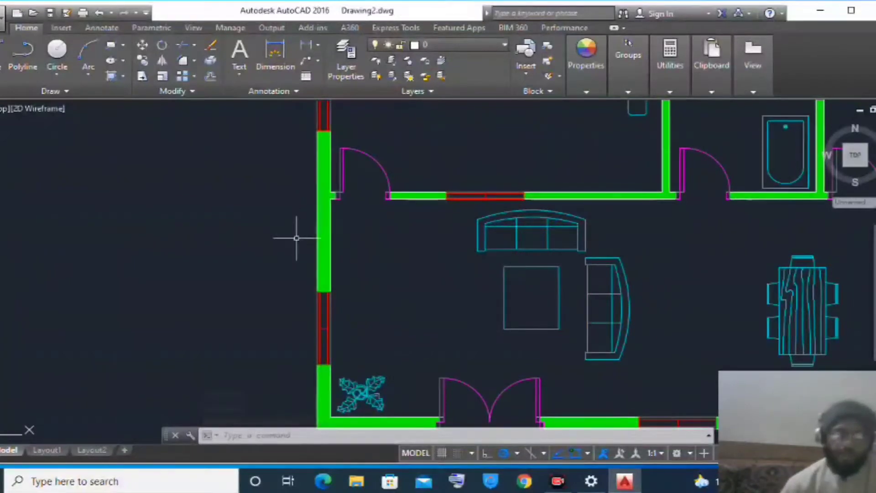
scroll(318, 243, "up", 1)
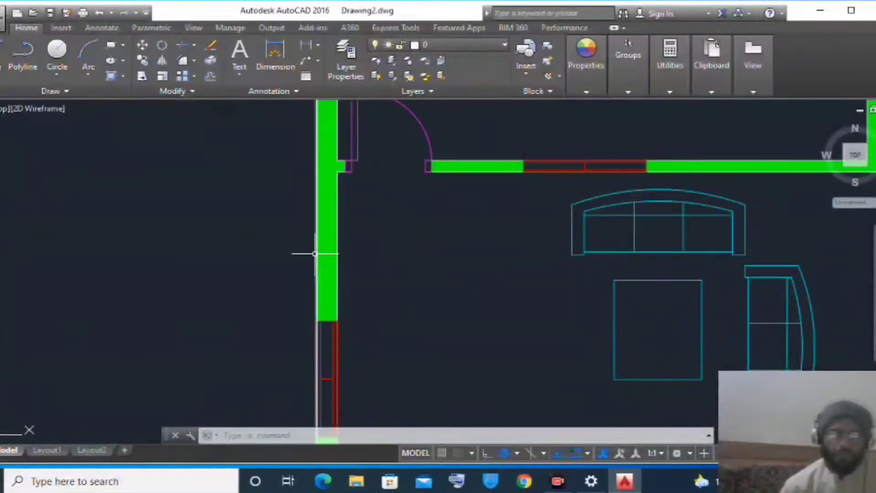
left_click(315, 254)
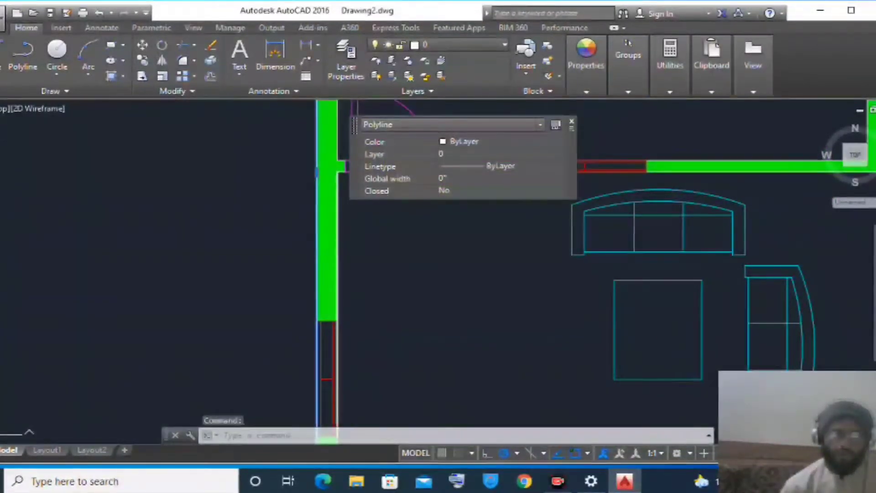
scroll(336, 259, "up", 3)
left_click(336, 262)
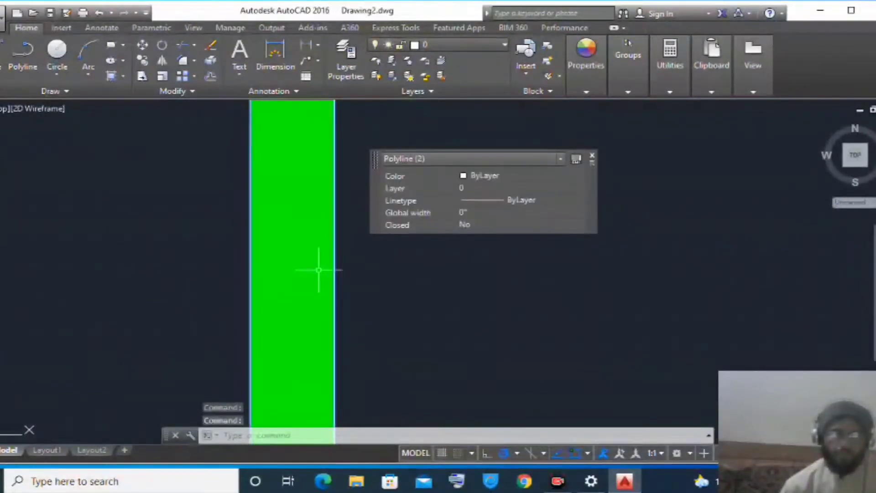
scroll(175, 279, "down", 4)
scroll(176, 279, "down", 3)
scroll(234, 289, "down", 2)
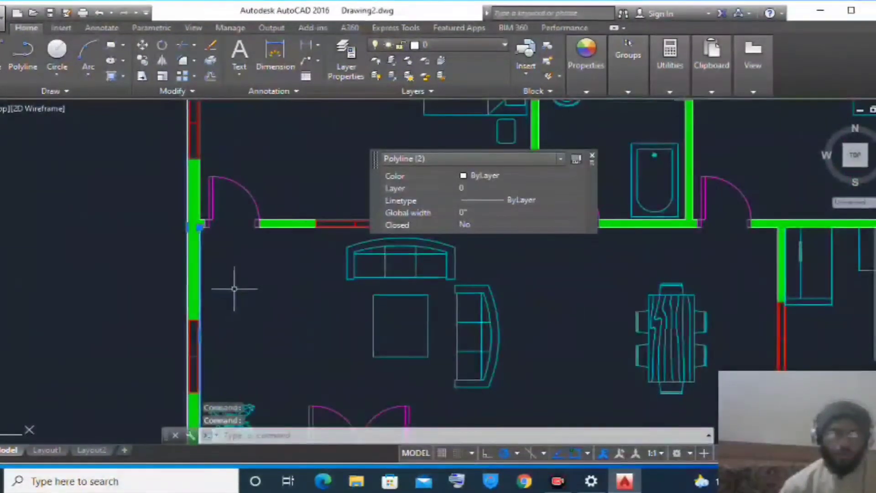
Step: Add both outlines of the internal wall between the left bedroom and the drawing area to the selection
scroll(282, 211, "up", 5)
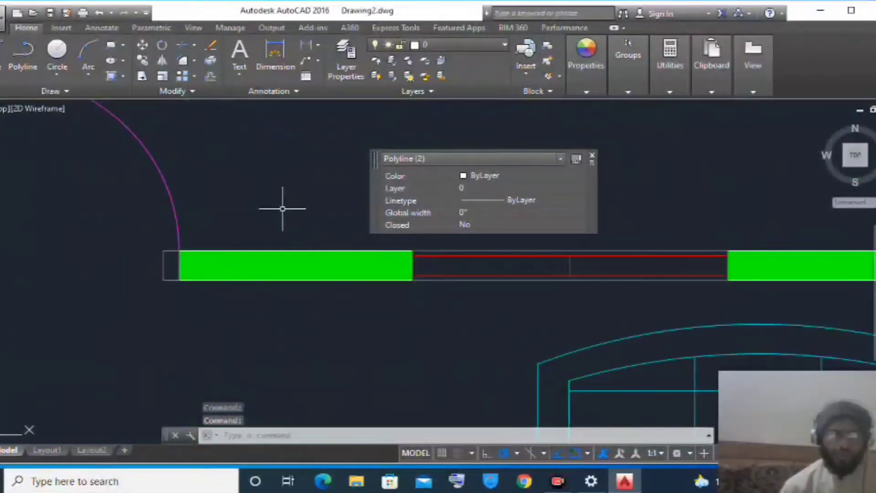
left_click(273, 251)
scroll(306, 291, "up", 2)
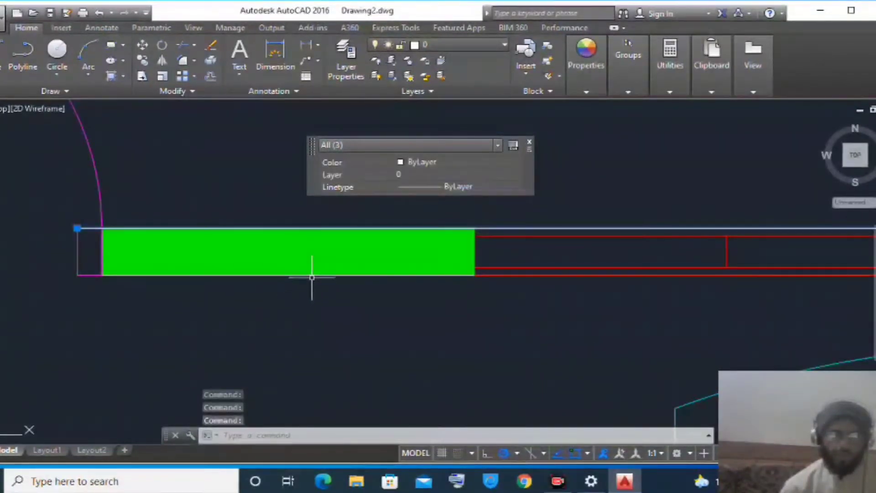
left_click(313, 275)
scroll(285, 296, "down", 3)
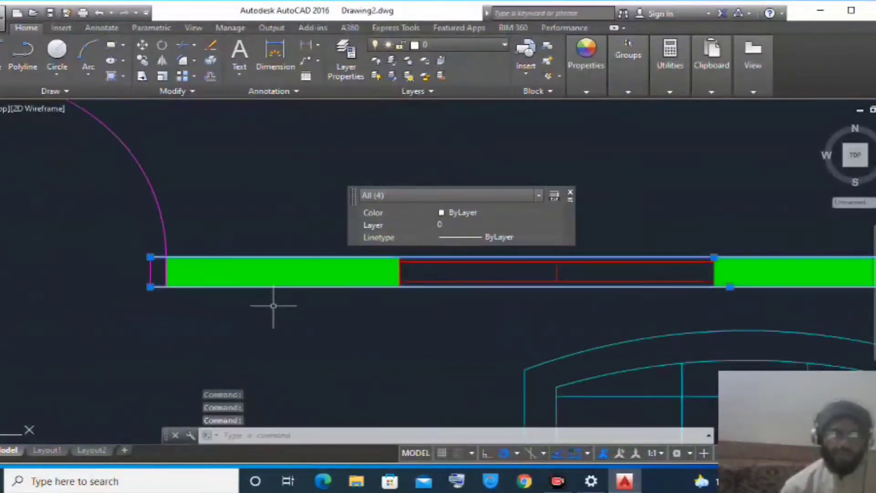
scroll(272, 305, "down", 2)
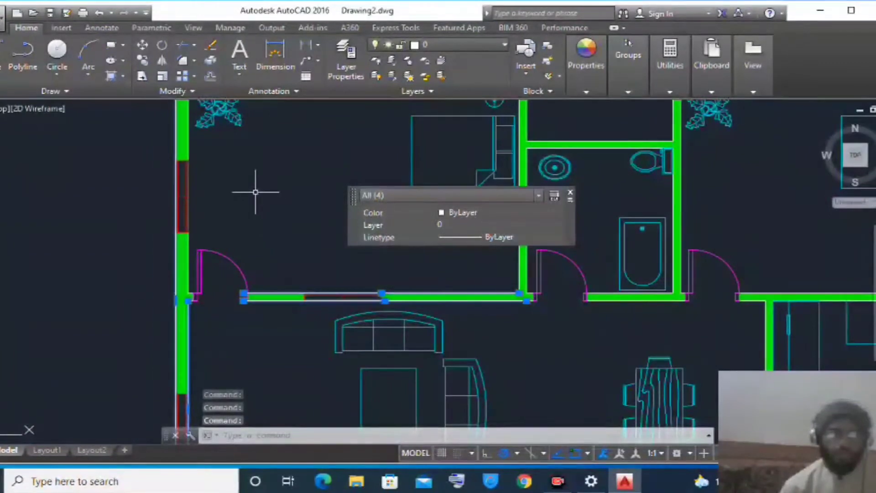
Step: Extend the selection to all similar objects with Select Similar and isolate them from the rest of the drawing
middle_click_drag(255, 191, 236, 249)
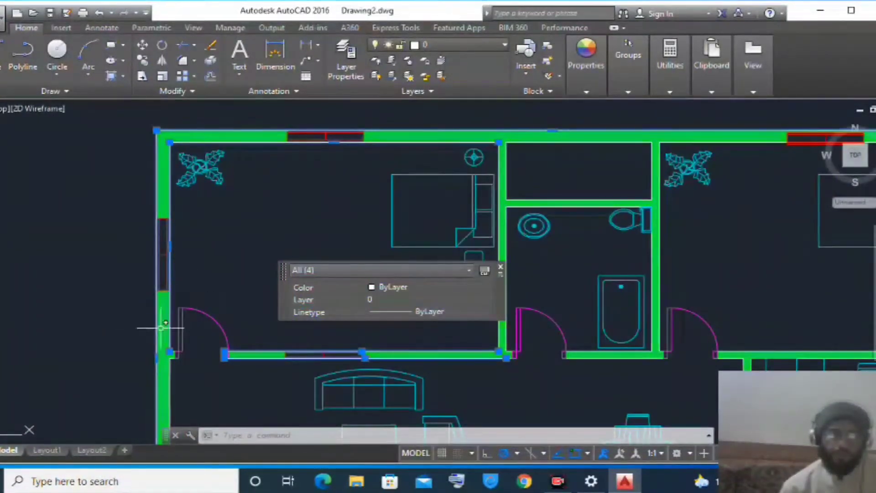
right_click(242, 319)
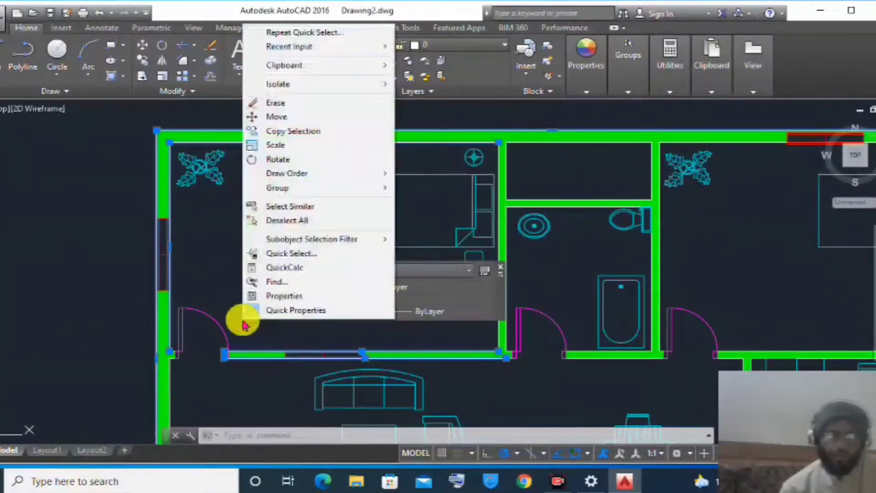
left_click(285, 209)
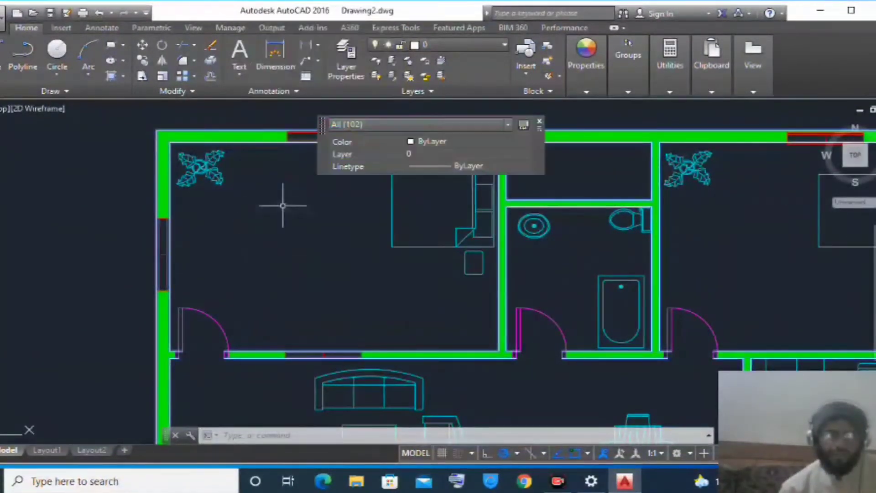
scroll(98, 309, "down", 3)
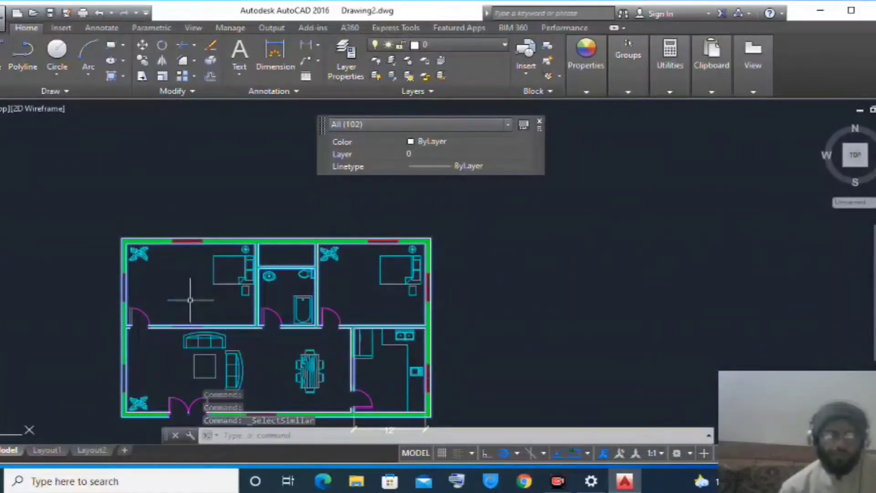
right_click(169, 294)
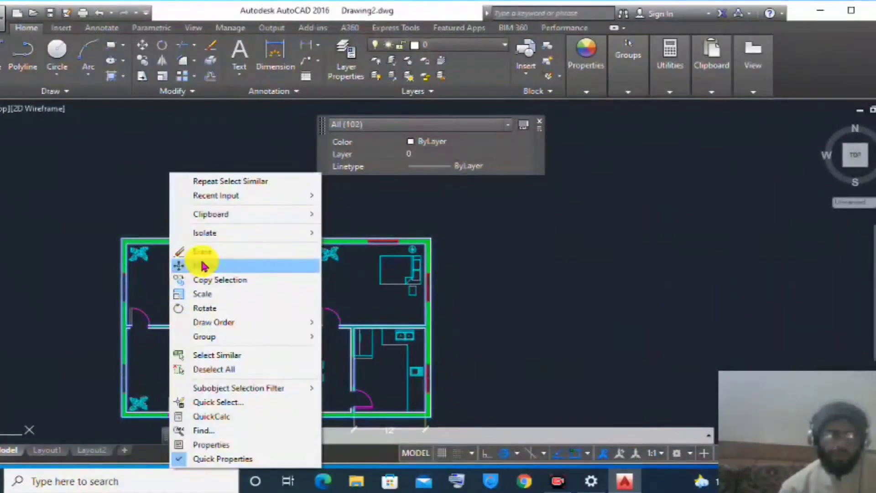
mouse_move(254, 235)
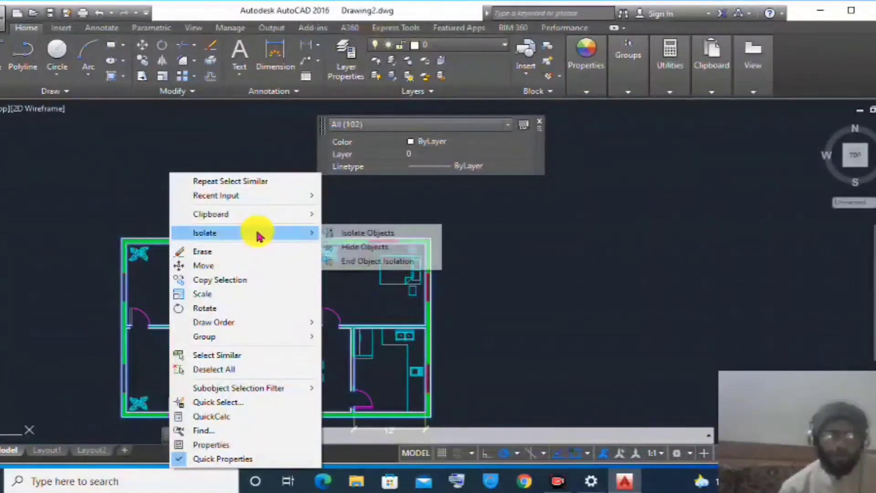
left_click(380, 235)
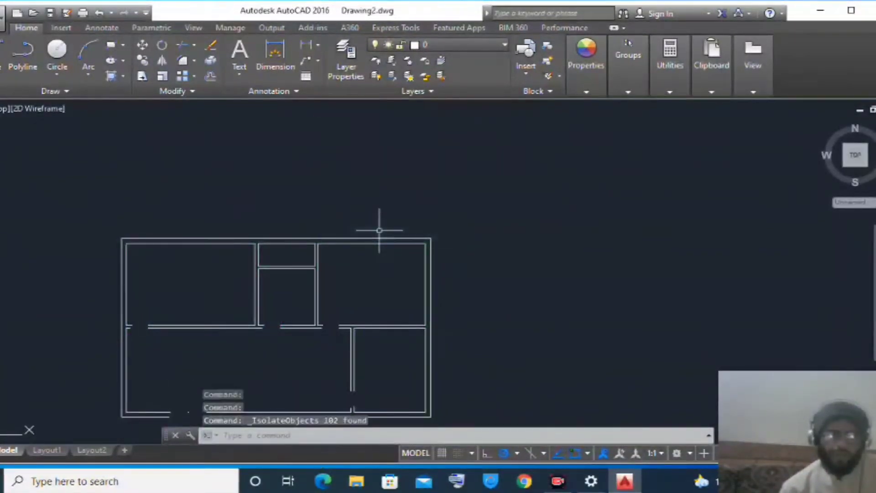
Step: Draw a rectangle across the offset line ends of the short wall stub at the left bedroom's door opening
scroll(531, 214, "down", 2)
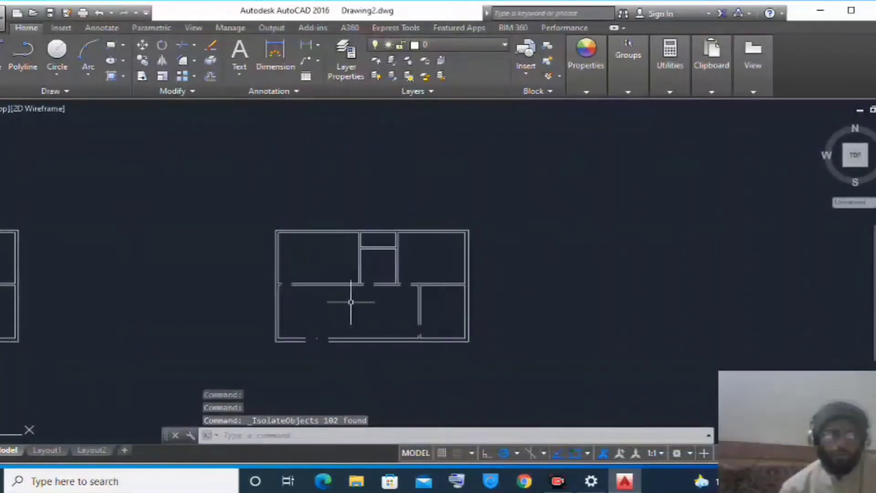
scroll(404, 296, "down", 2)
scroll(427, 307, "up", 2)
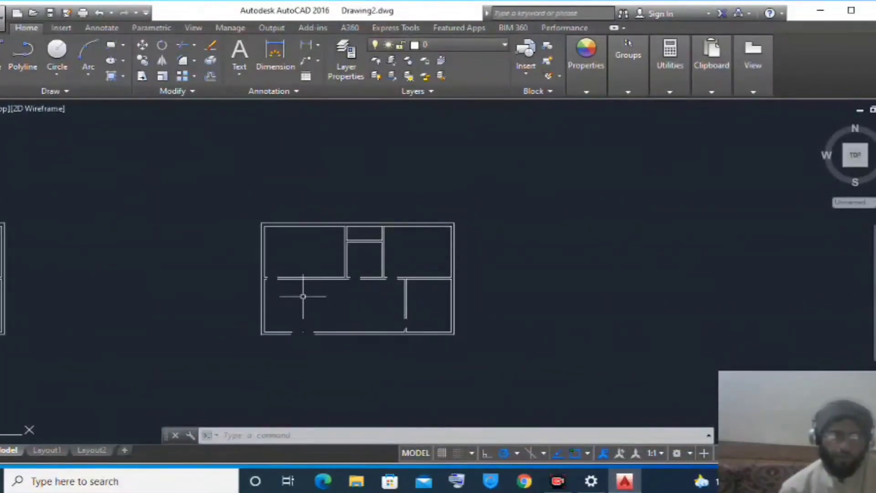
scroll(303, 296, "up", 4)
scroll(303, 295, "up", 2)
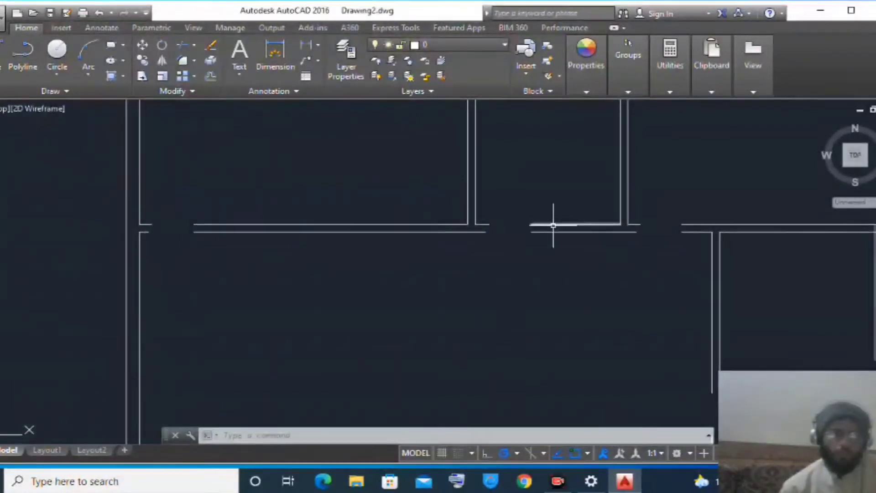
scroll(283, 304, "down", 2)
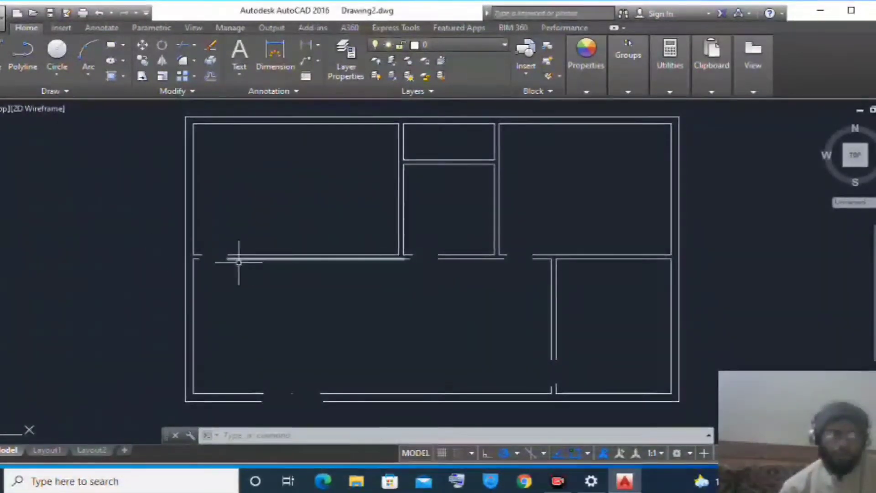
scroll(192, 257, "up", 7)
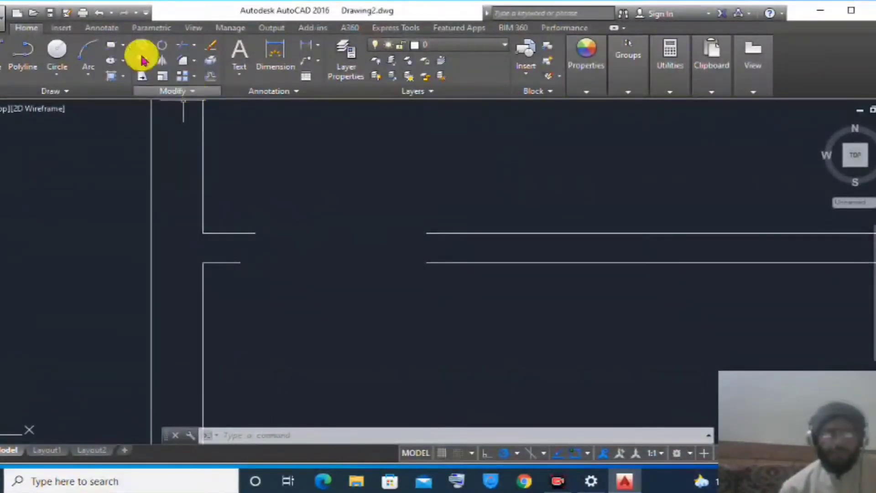
left_click(111, 49)
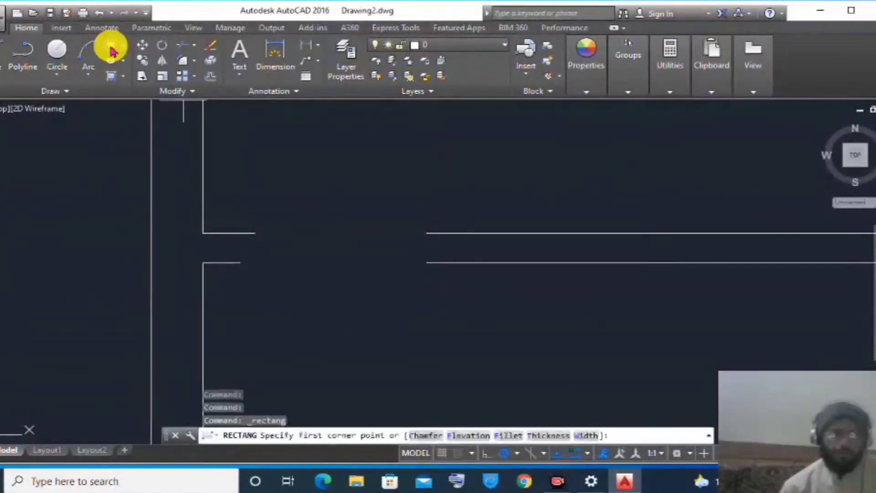
left_click(239, 263)
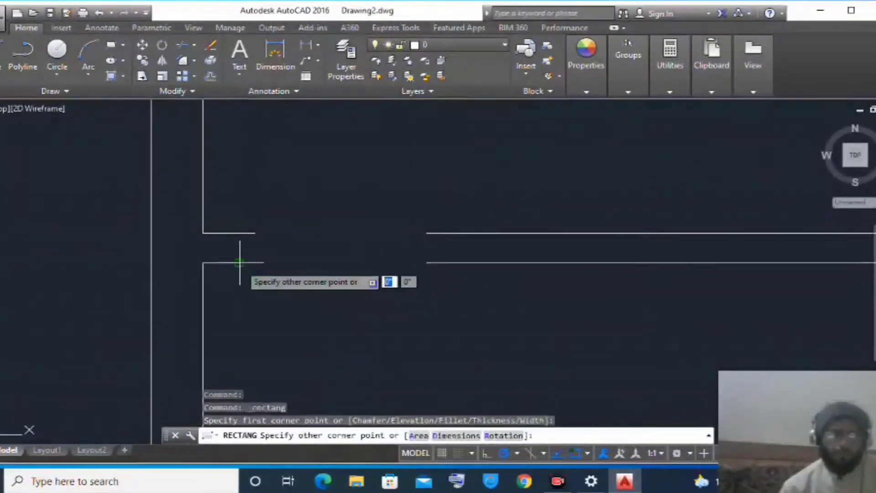
left_click(255, 233)
left_click(255, 233)
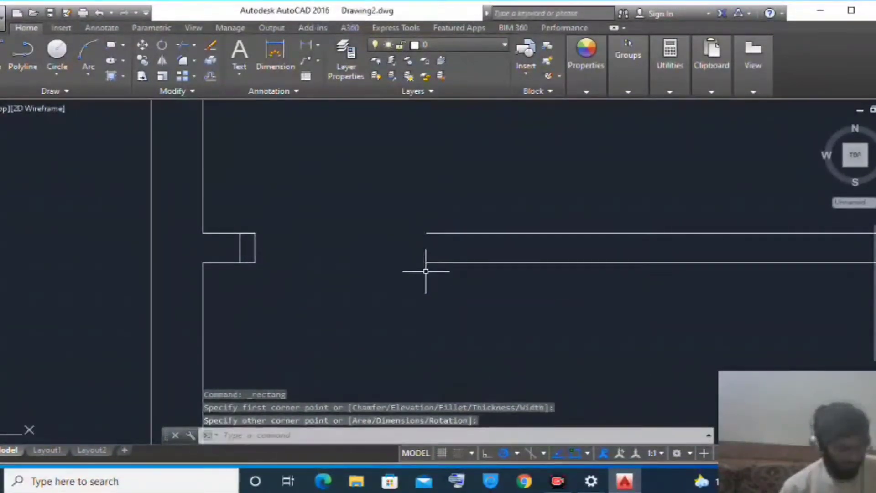
Step: Close the opposite wall end of the left bedroom's door opening using Rectangle between its two line endpoints
key("Return")
left_click(425, 239)
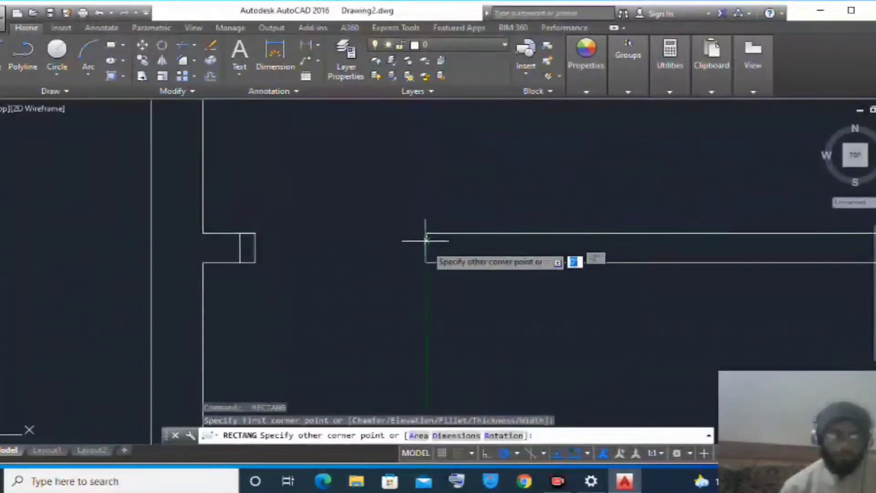
left_click(426, 263)
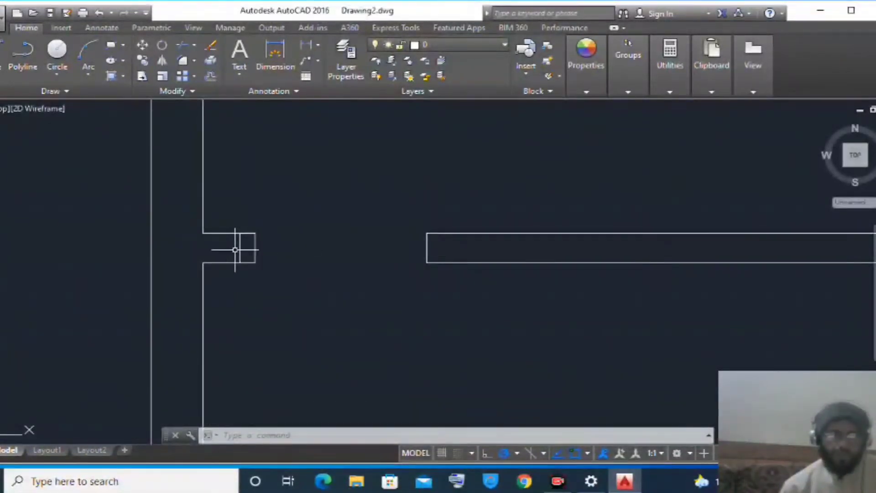
Step: Trim the rectangle's inner vertical line out of the short wall stub at the left bedroom's door opening
left_click(290, 207)
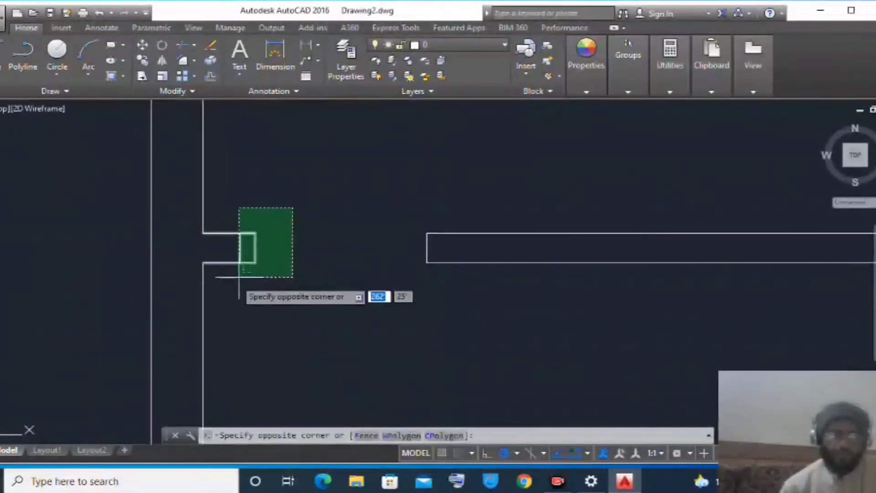
left_click(225, 283)
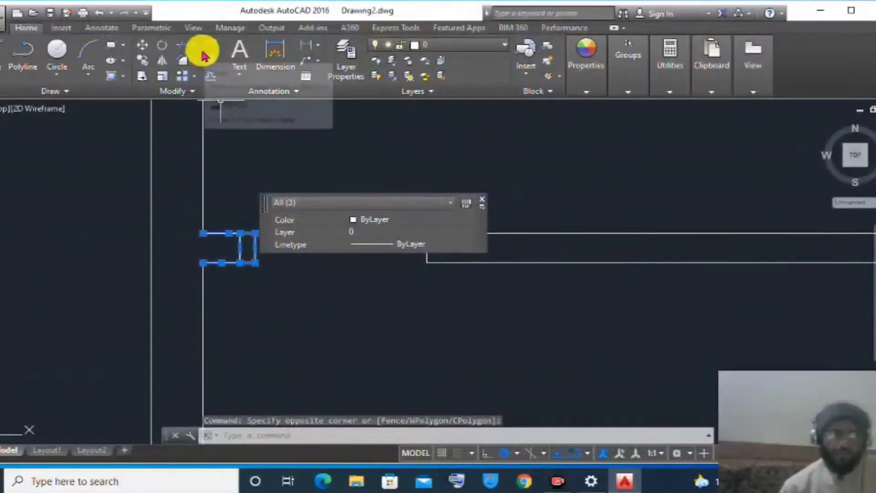
left_click(179, 46)
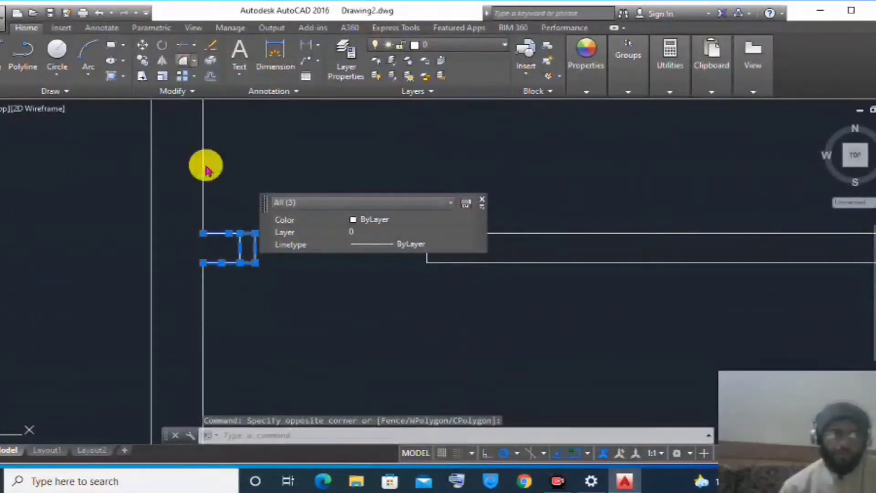
left_click(239, 252)
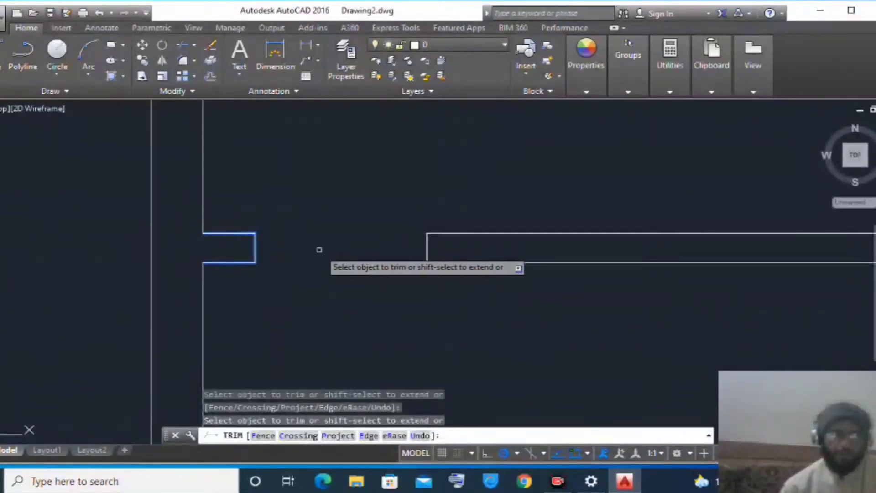
key("Escape")
key("Escape")
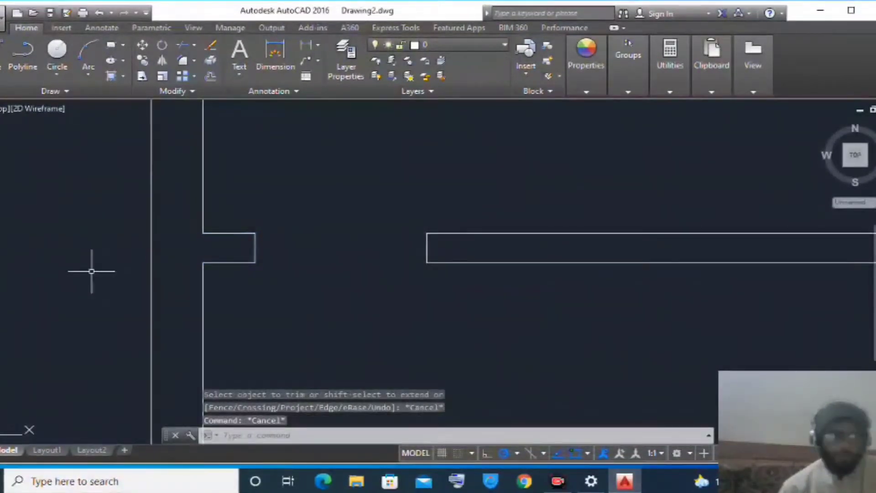
Step: Draw a rectangle across the offset line ends of the short wall stub left of the toilet's door opening
scroll(91, 273, "down", 3)
scroll(128, 294, "down", 2)
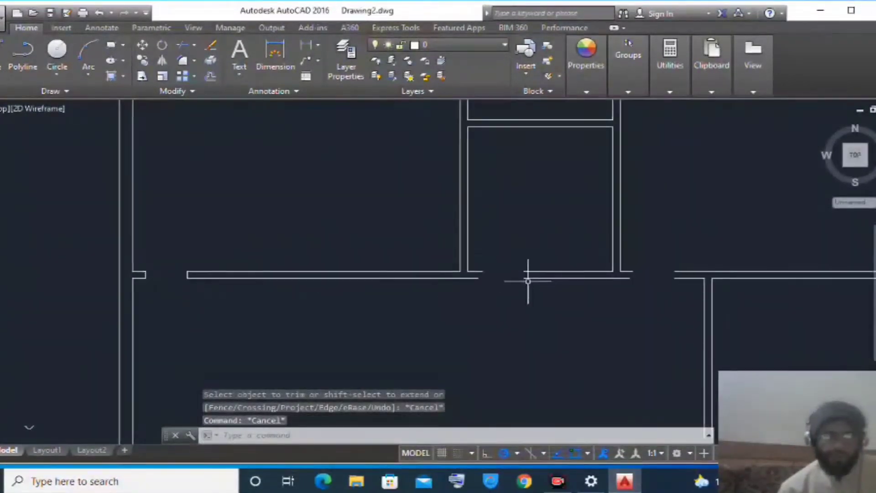
scroll(528, 280, "up", 5)
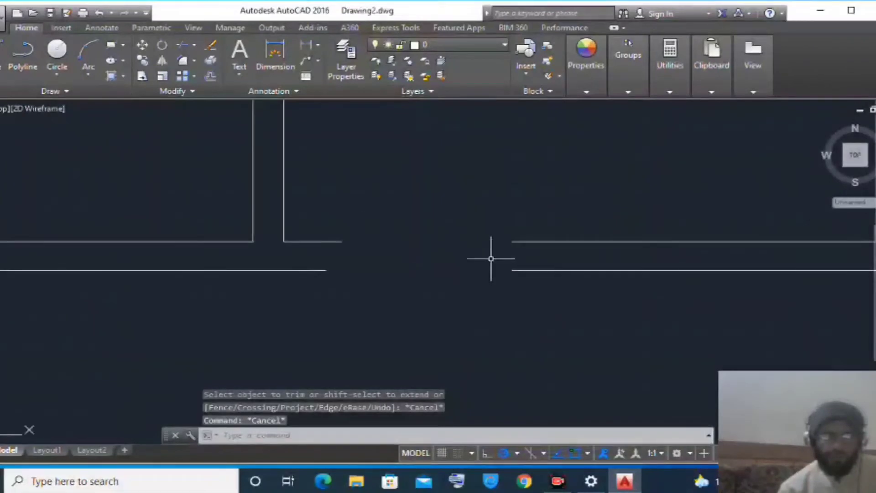
left_click(111, 46)
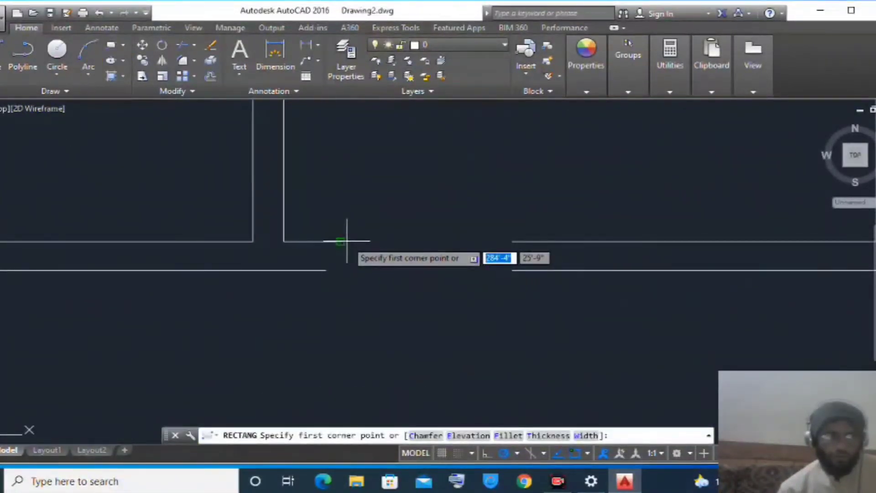
left_click(341, 242)
left_click(325, 272)
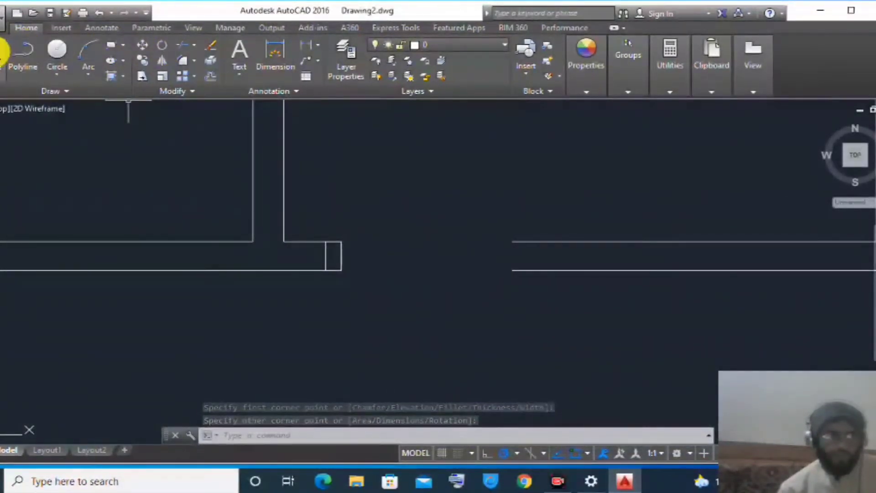
Step: Close the opposite wall end of the toilet's door opening with a line between its two line endpoints
left_click(8, 51)
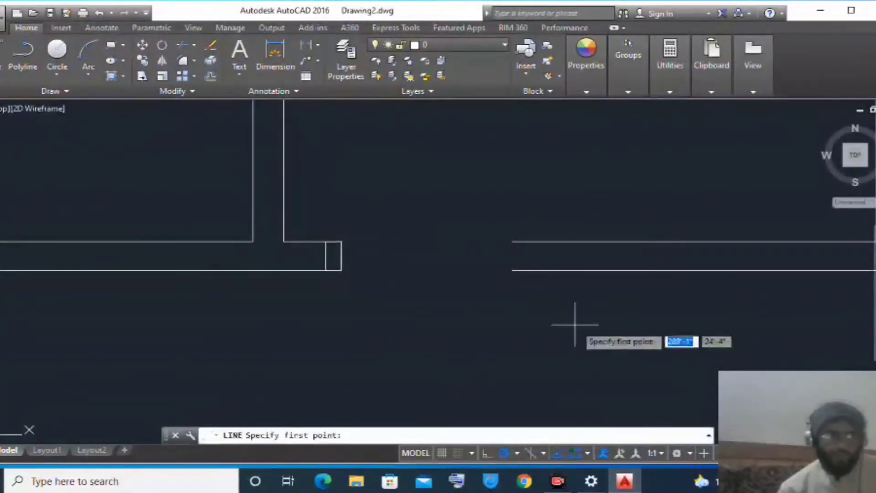
left_click(513, 242)
left_click(512, 271)
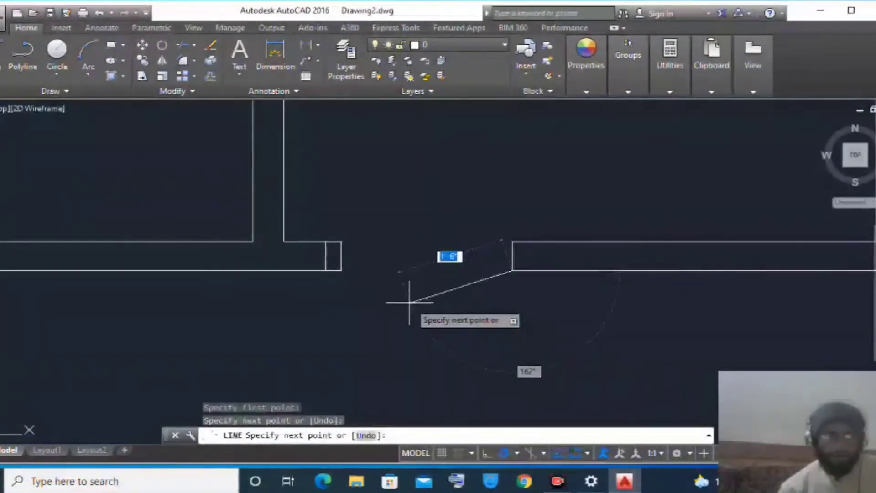
key("Escape")
key("Escape")
key("Escape")
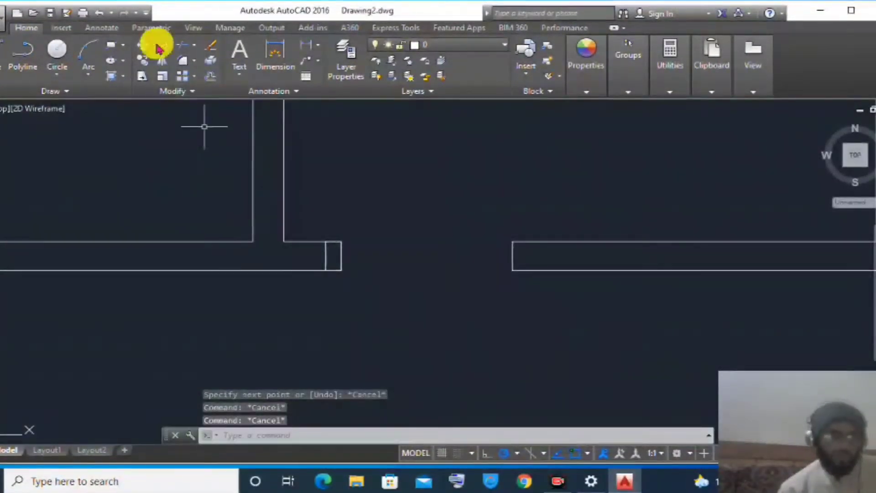
left_click(181, 47)
left_click(360, 209)
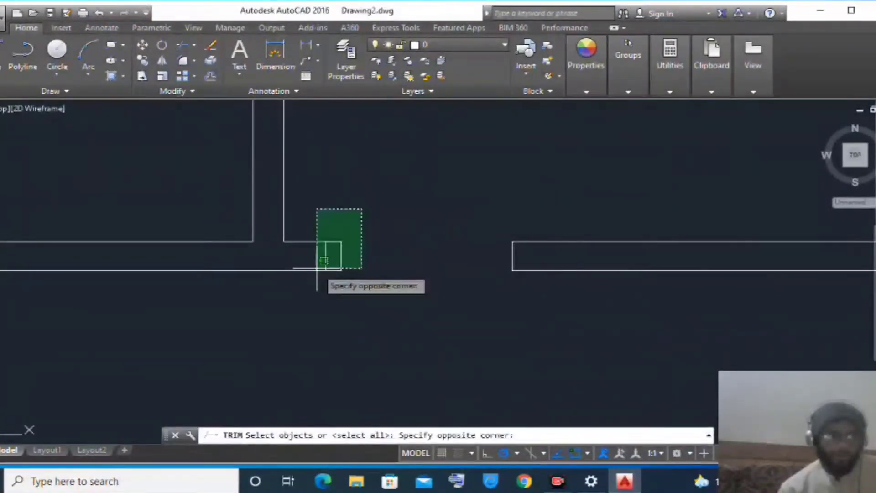
left_click(316, 285)
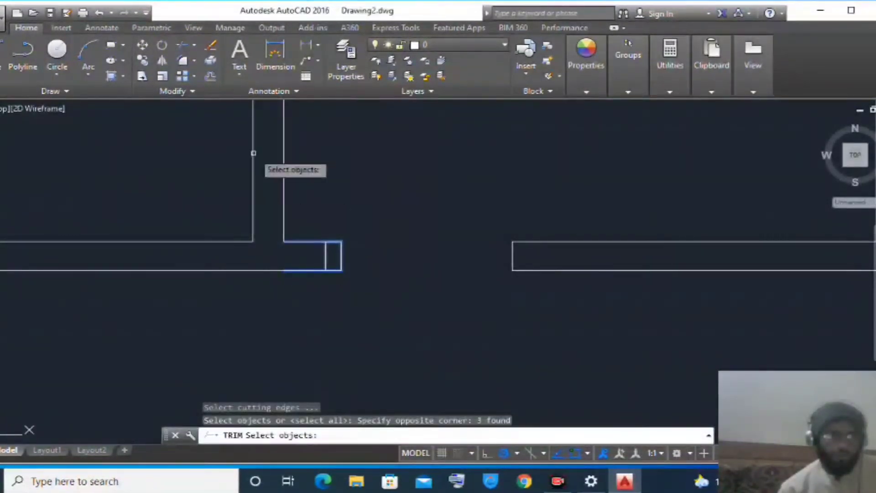
left_click(182, 51)
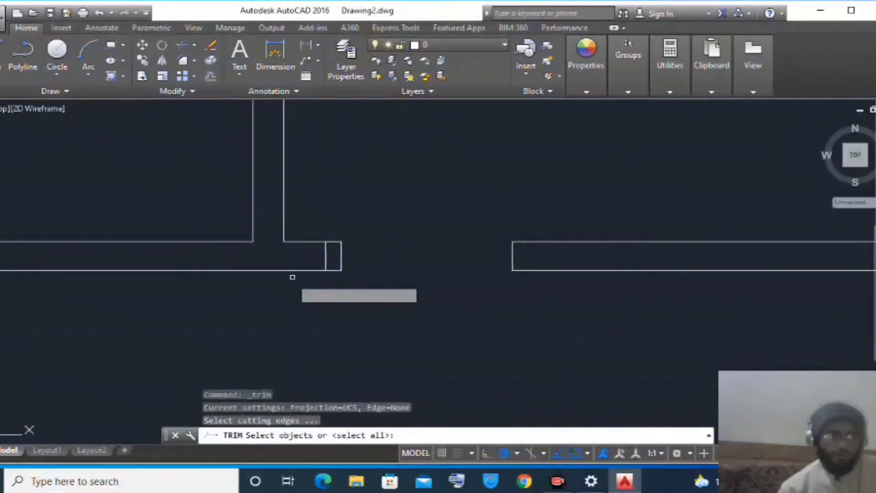
left_click(304, 251)
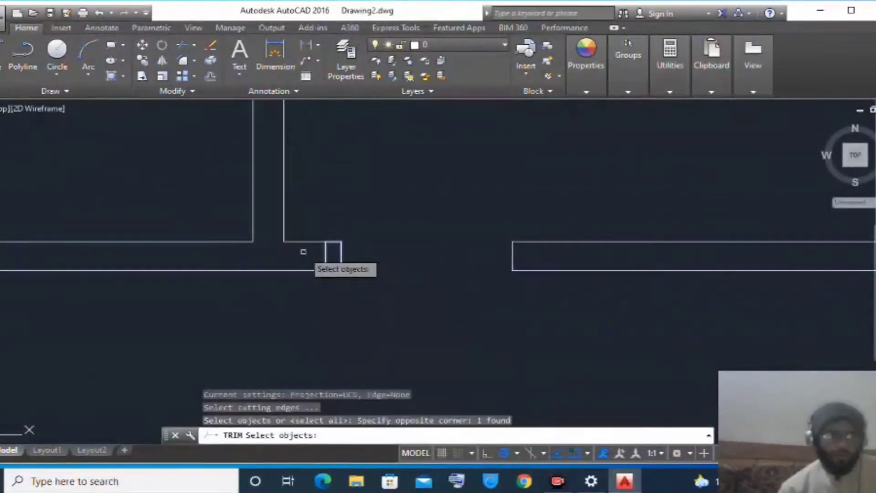
left_click(321, 254)
left_click(328, 249)
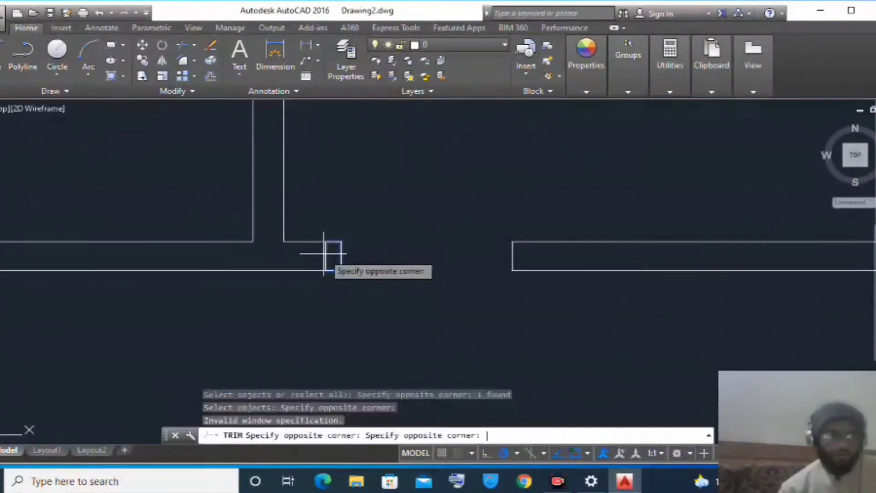
left_click(327, 258)
left_click(333, 196)
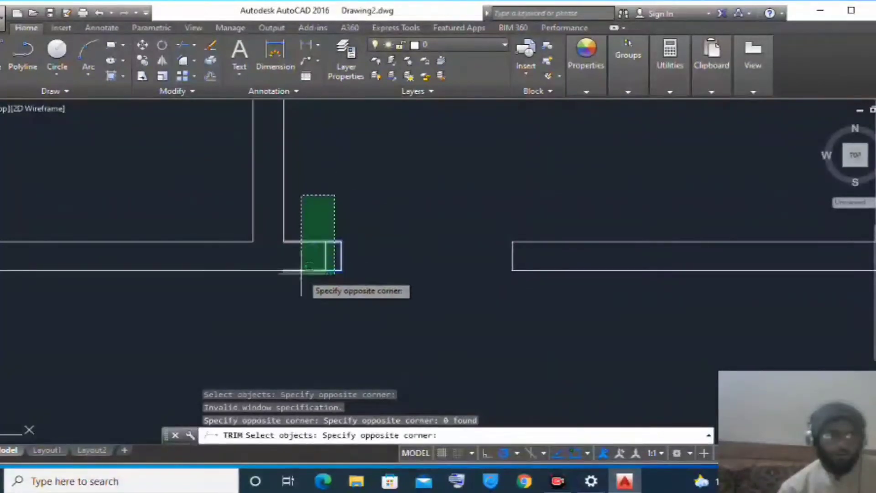
left_click(300, 292)
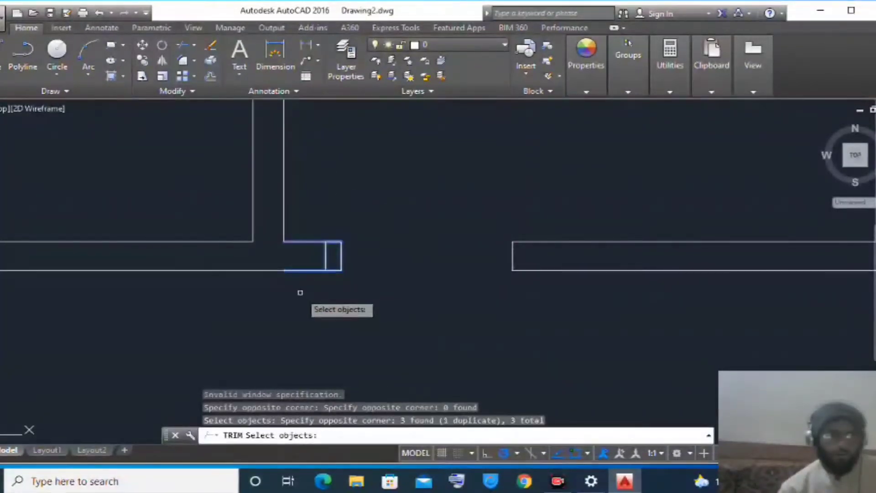
left_click(180, 47)
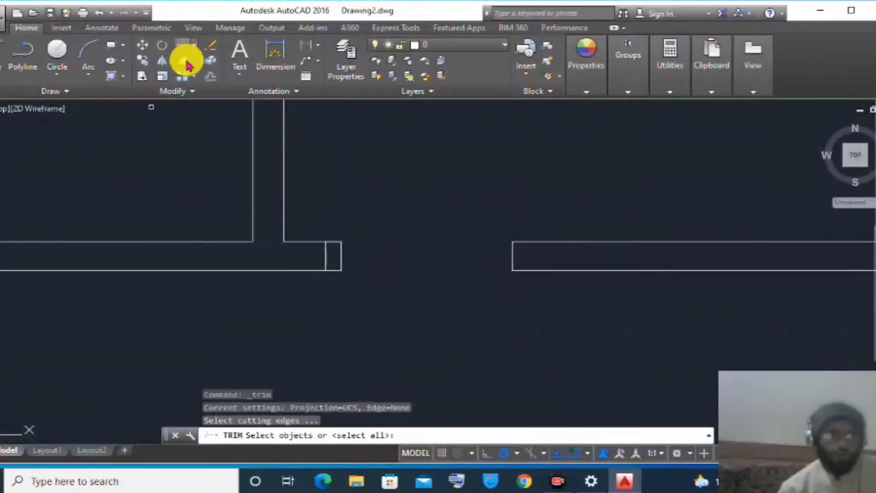
left_click(324, 256)
key("Return")
key("Return")
key("Return")
key("Return")
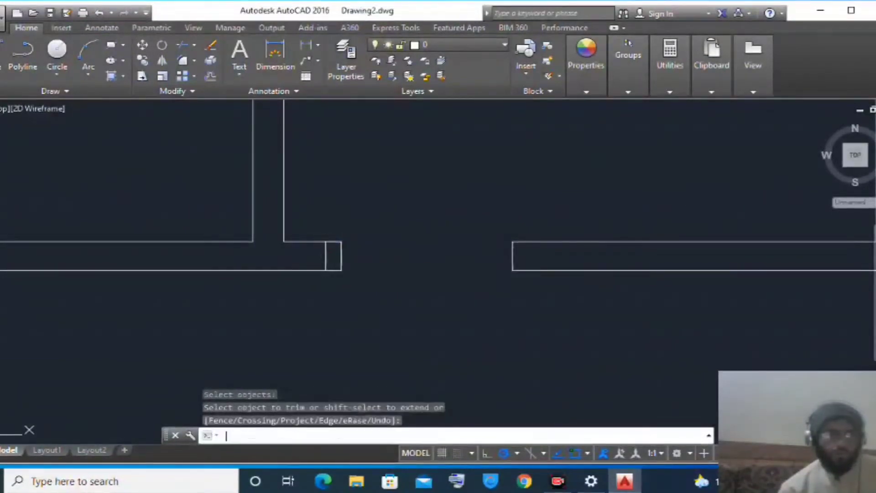
left_click(374, 270)
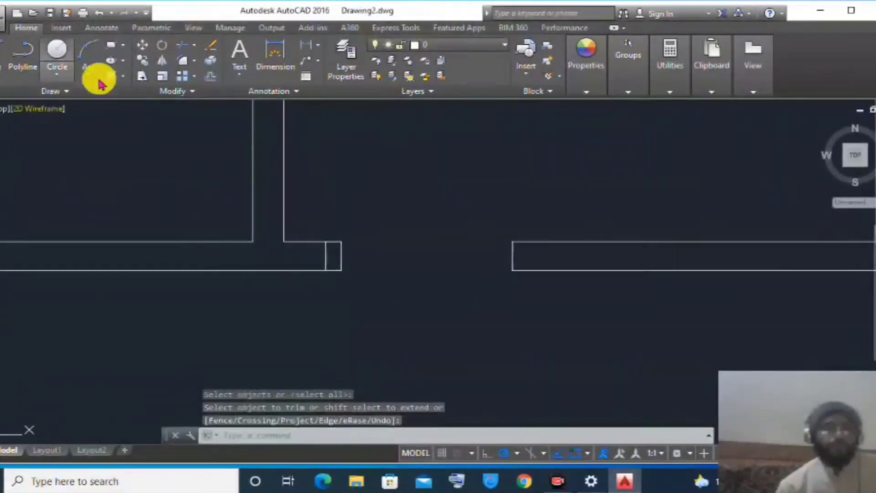
Step: Trim the rectangle's inner vertical line out of the short wall stub left of the toilet's door opening
key("Return")
key("Return")
left_click(365, 201)
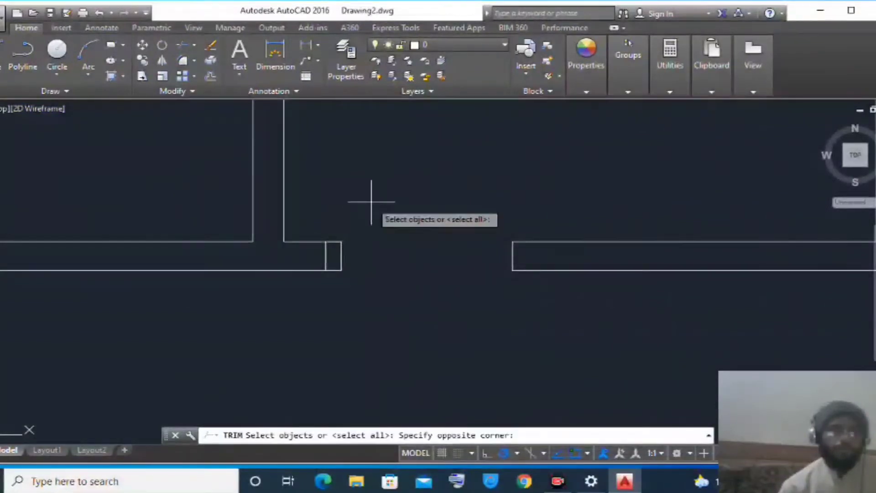
left_click(323, 277)
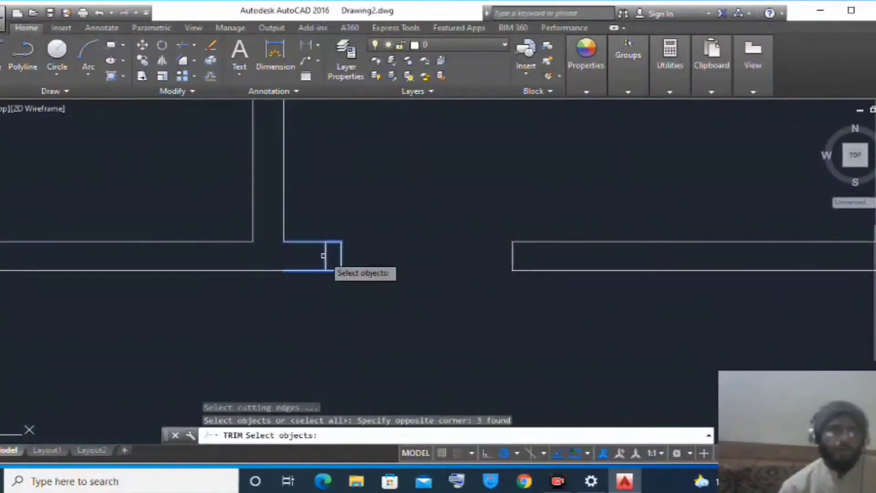
key("Return")
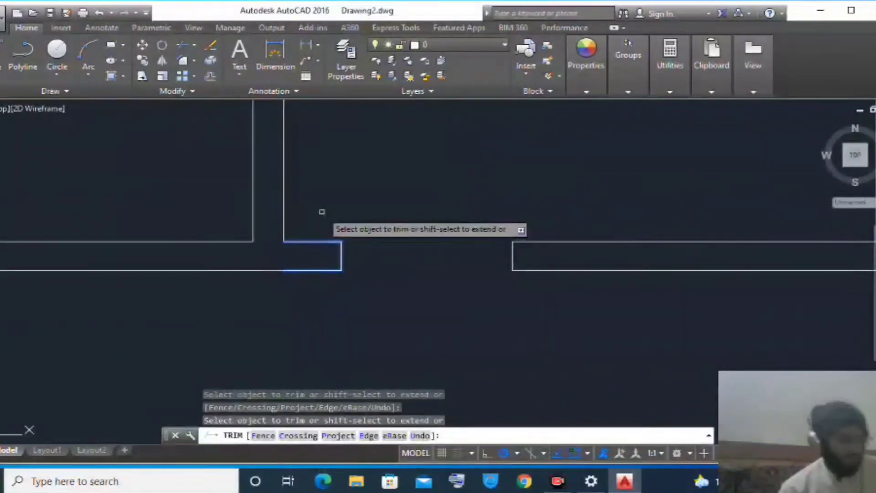
key("Escape")
key("Escape")
Step: Draw a rectangle across the offset line ends of the wall stub at the next door opening right of the toilet
scroll(321, 217, "down", 3)
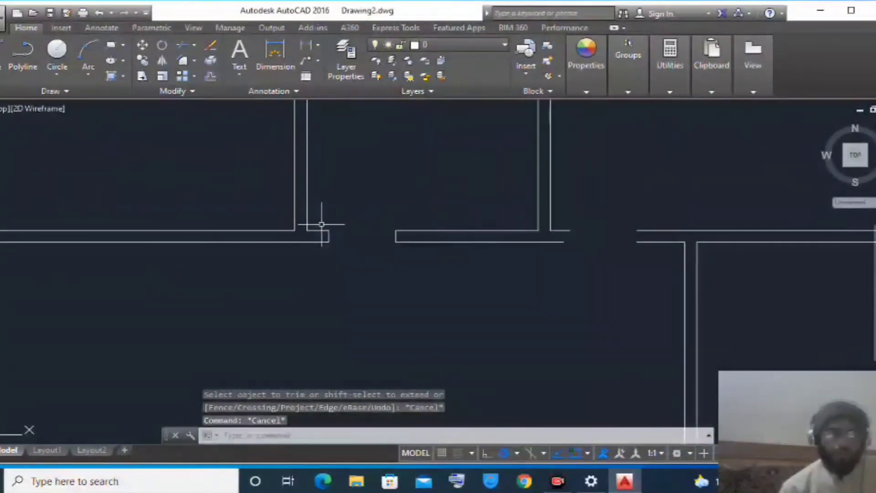
scroll(556, 241, "up", 3)
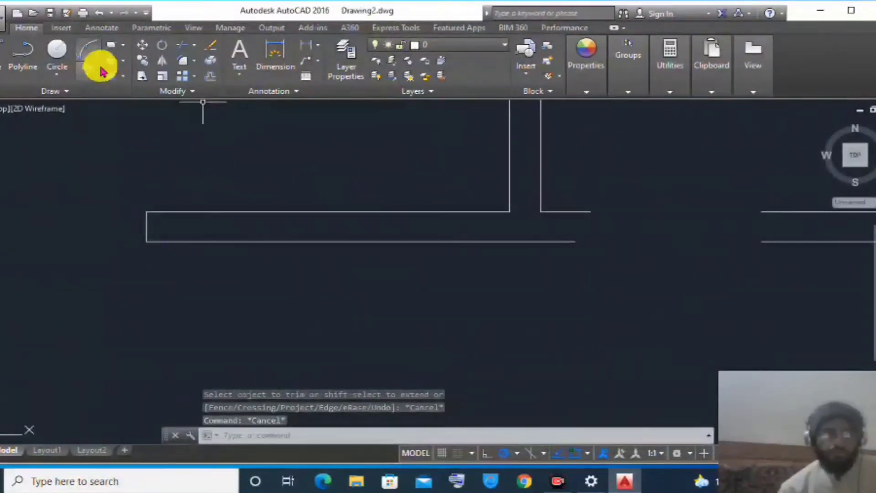
left_click(110, 44)
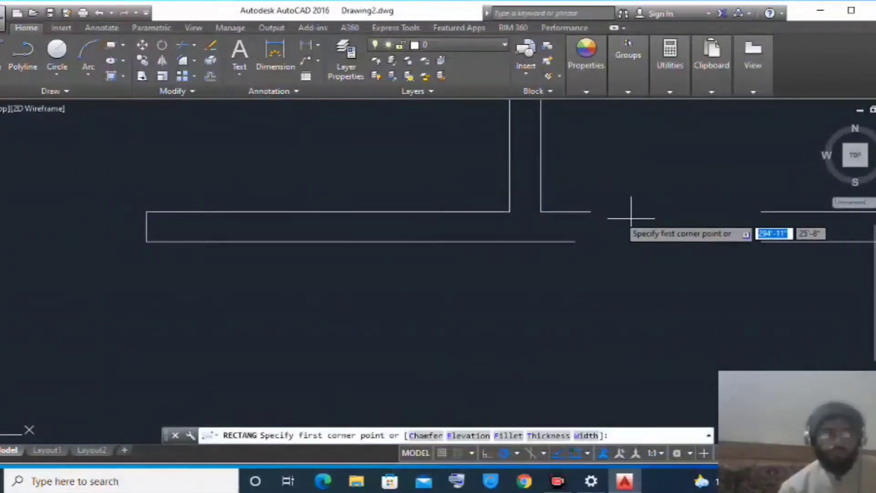
left_click(590, 212)
left_click(575, 243)
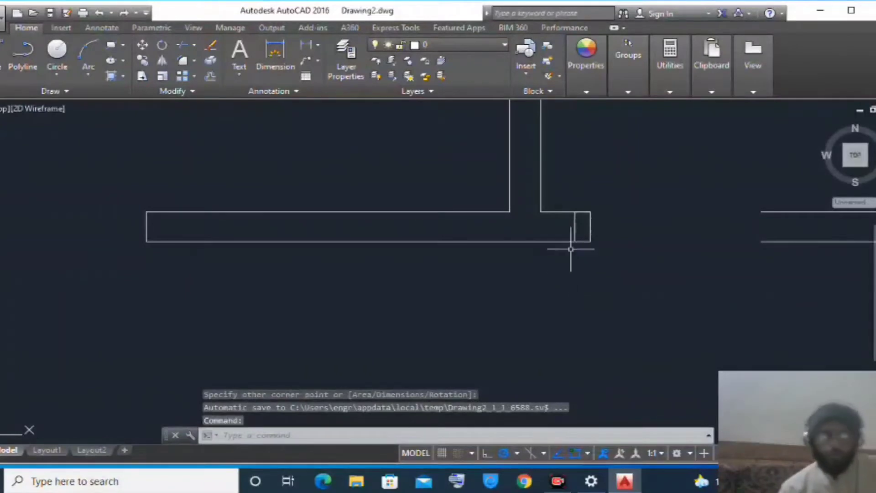
Step: Trim the rectangle's inner vertical line out of the wall stub at the door opening right of the toilet
left_click(182, 44)
left_click(610, 179)
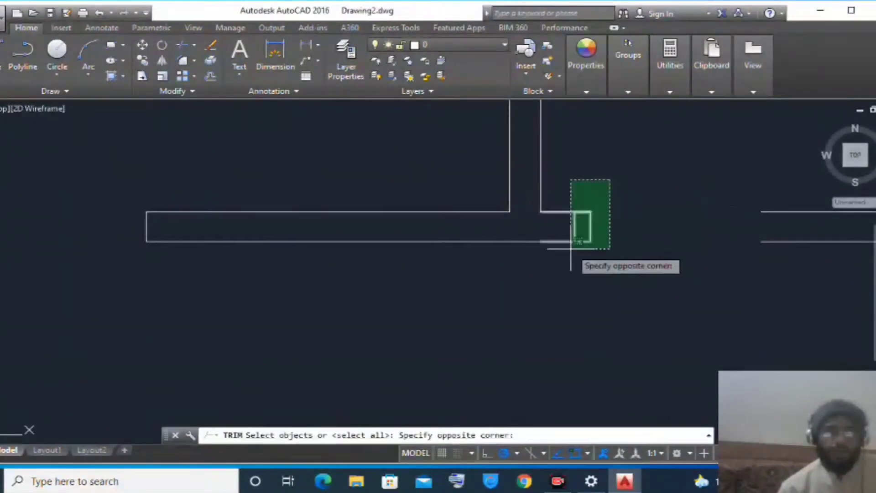
left_click(564, 256)
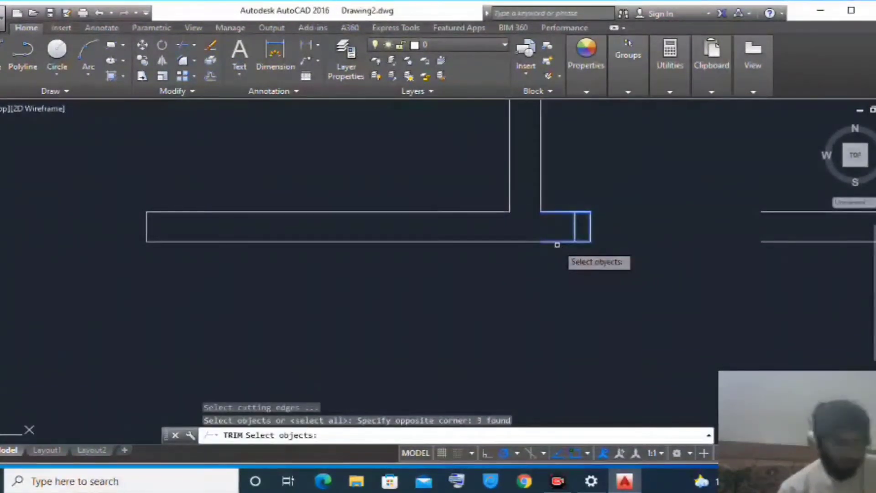
key("Return")
left_click(574, 225)
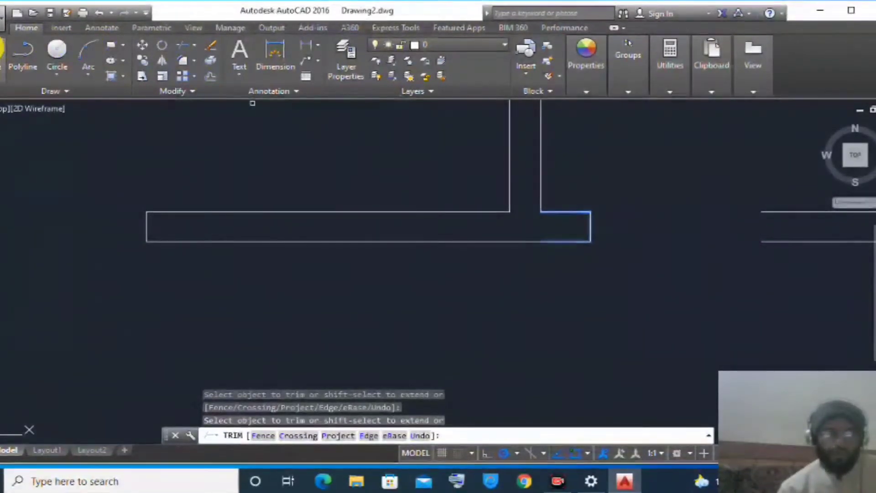
left_click(3, 47)
left_click(762, 212)
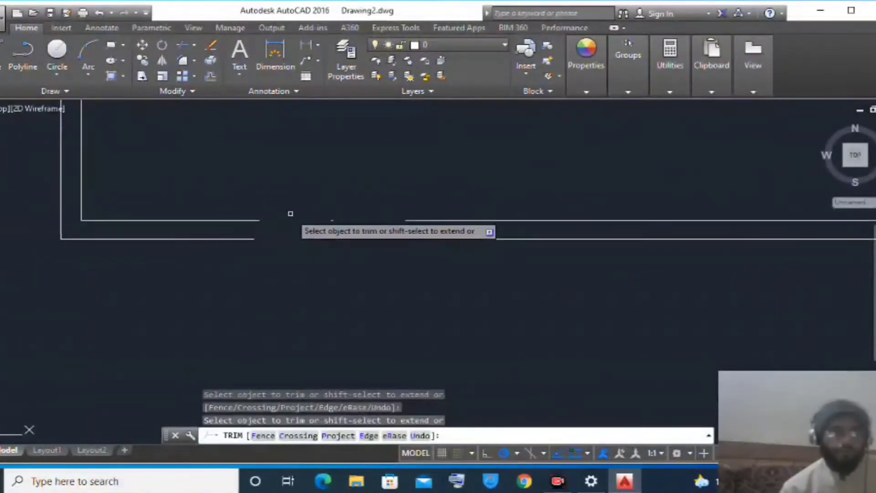
key("Return")
type("tr")
key("Return")
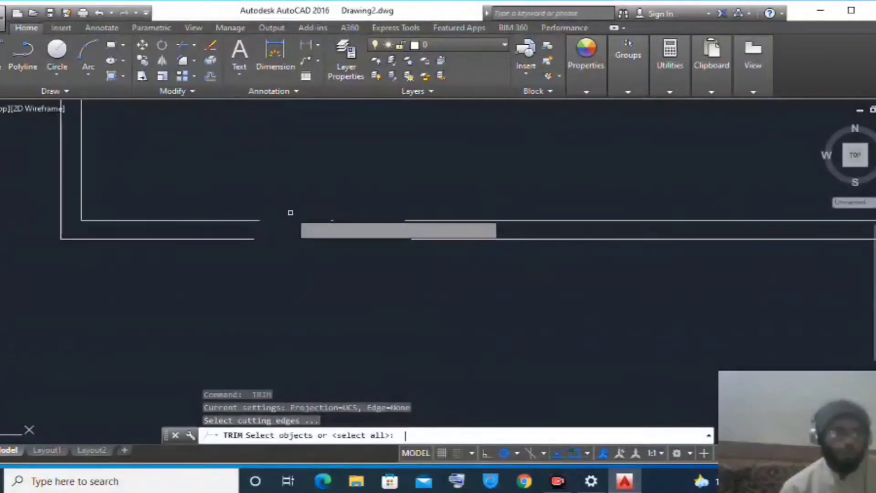
key("Return")
key("Return")
key("Return")
key("Escape")
key("Escape")
key("Escape")
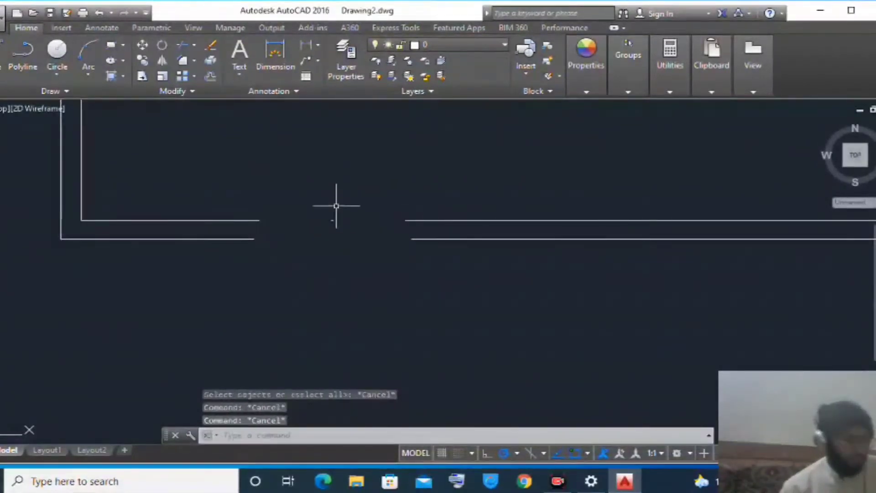
Step: Cut the tiny stray polyline fragment out of the opening in the bottom wall near the lower-left corner
left_click(340, 204)
left_click(314, 236)
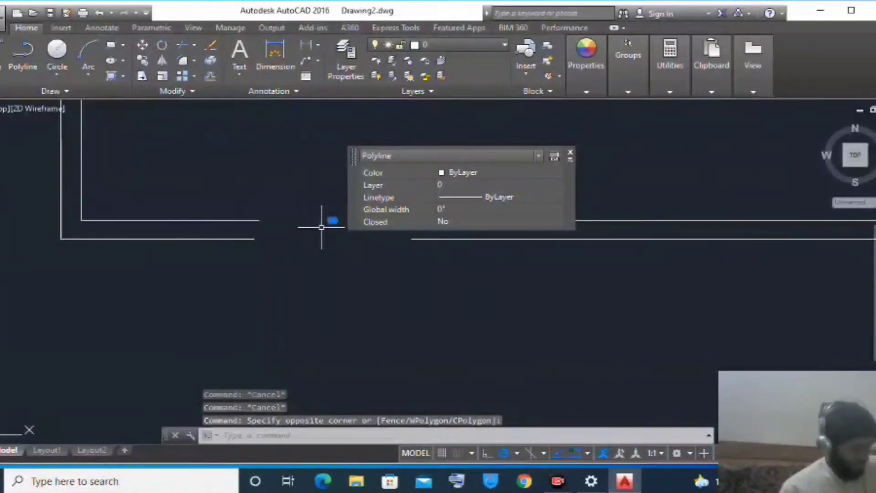
key("ctrl+x")
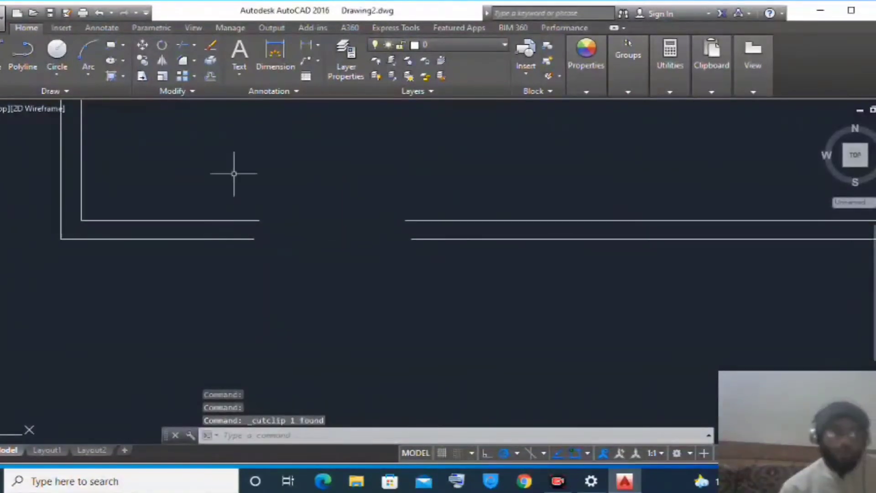
Step: Draw a rectangle across the offset line ends of the wall left of the bottom wall's opening
left_click(111, 46)
scroll(211, 269, "up", 2)
scroll(212, 270, "up", 2)
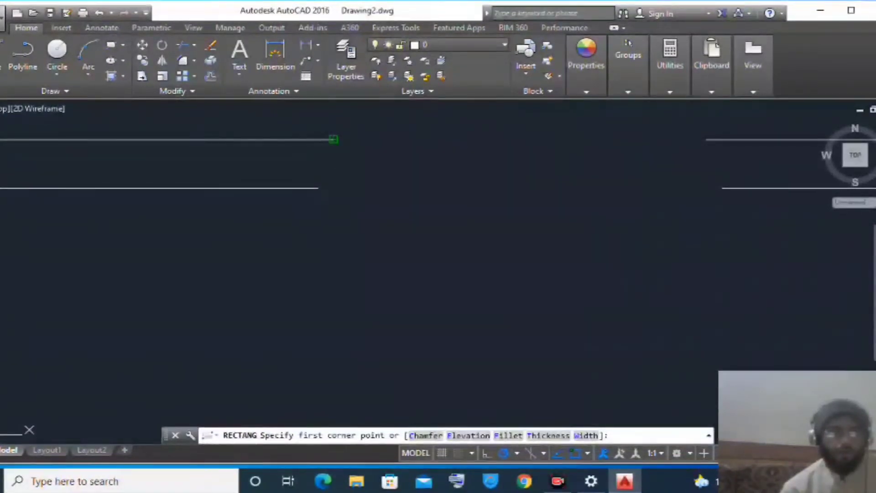
left_click(333, 140)
left_click(318, 188)
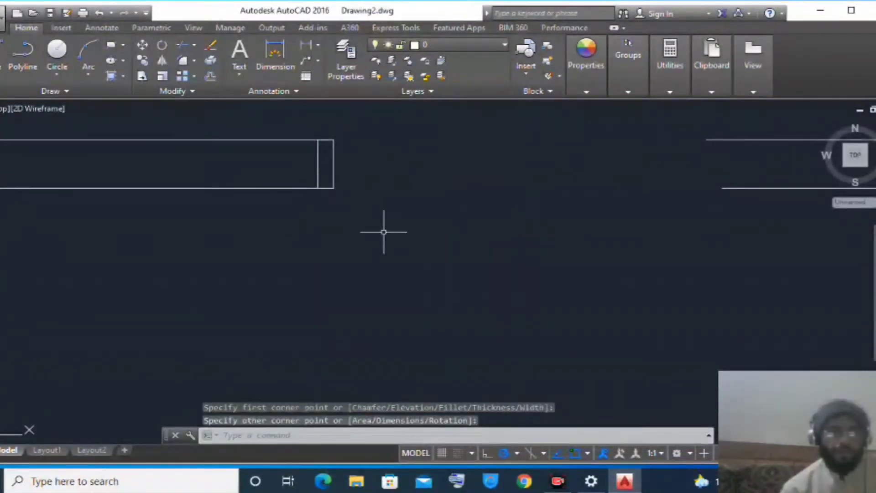
Step: Draw a matching rectangle across the offset line ends of the wall right of the bottom wall's opening
key("Return")
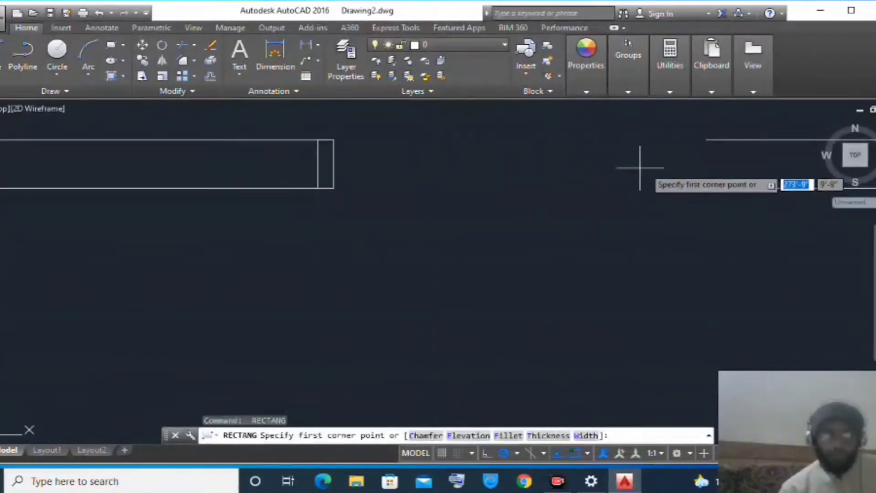
left_click(703, 142)
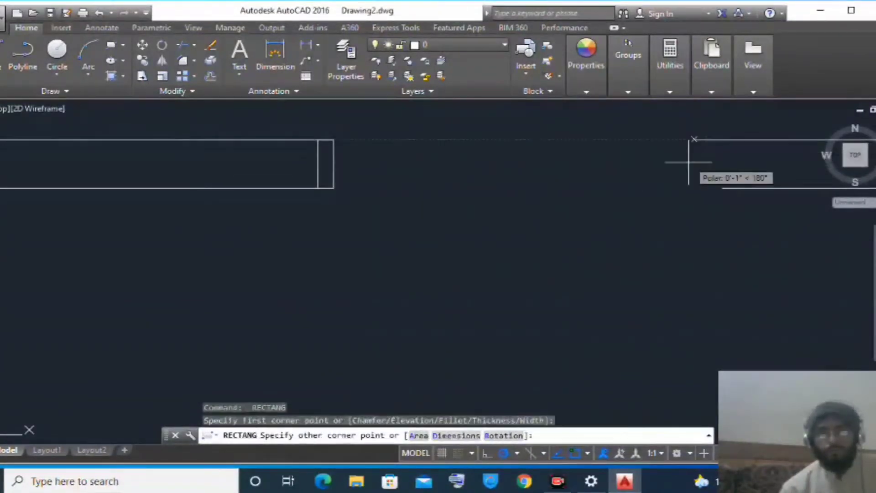
left_click(722, 187)
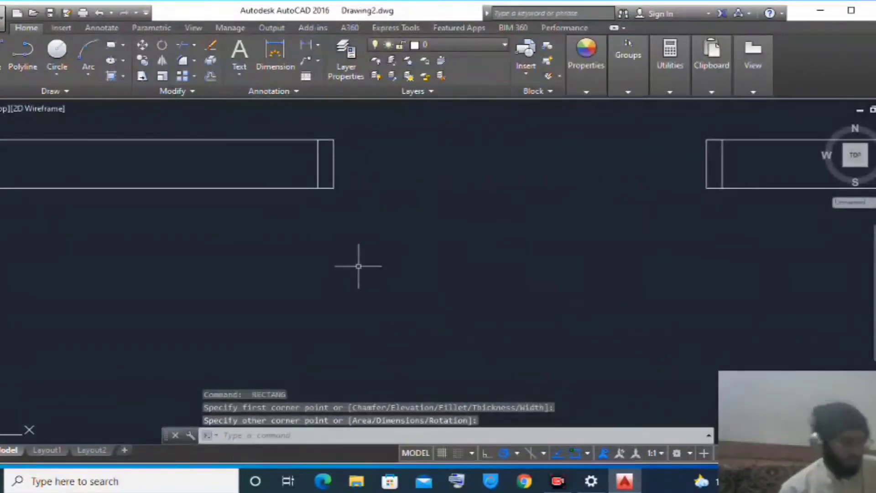
key("Escape")
key("Escape")
Step: Trim the inner vertical line of both end rectangles out of the wall ends beside the bottom wall's opening
scroll(346, 266, "down", 2)
left_click(375, 177)
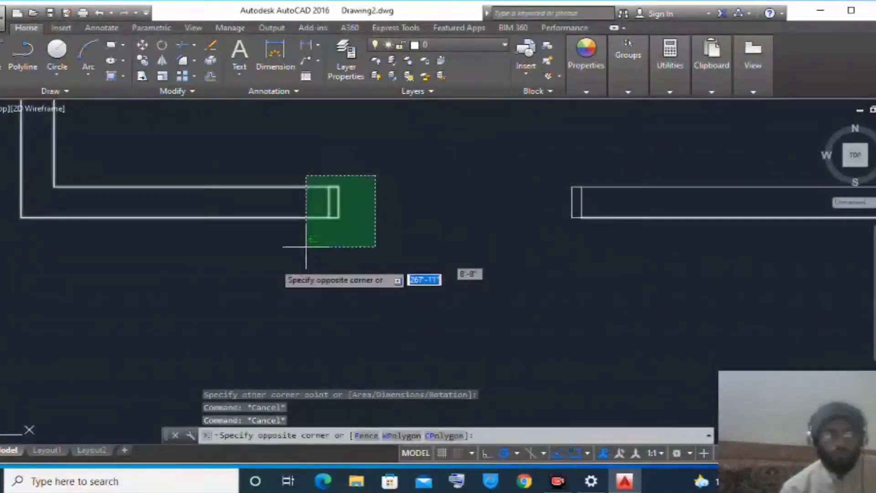
left_click(275, 264)
left_click(644, 146)
left_click(547, 254)
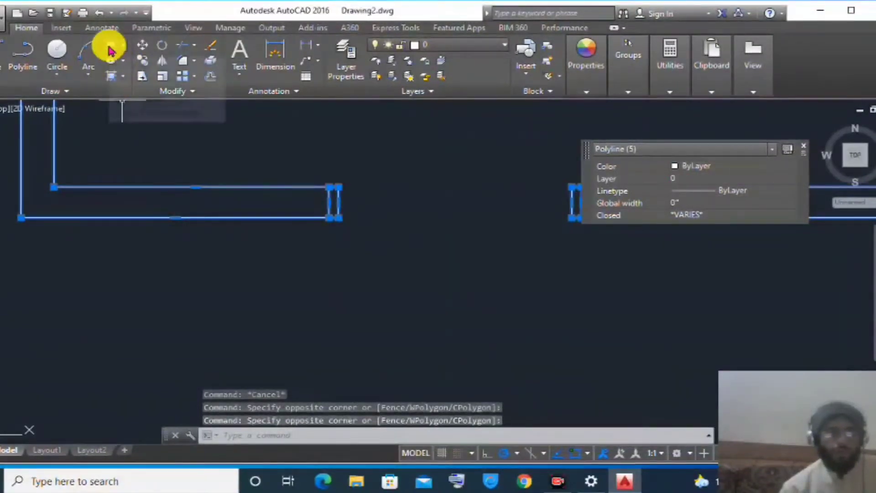
left_click(183, 45)
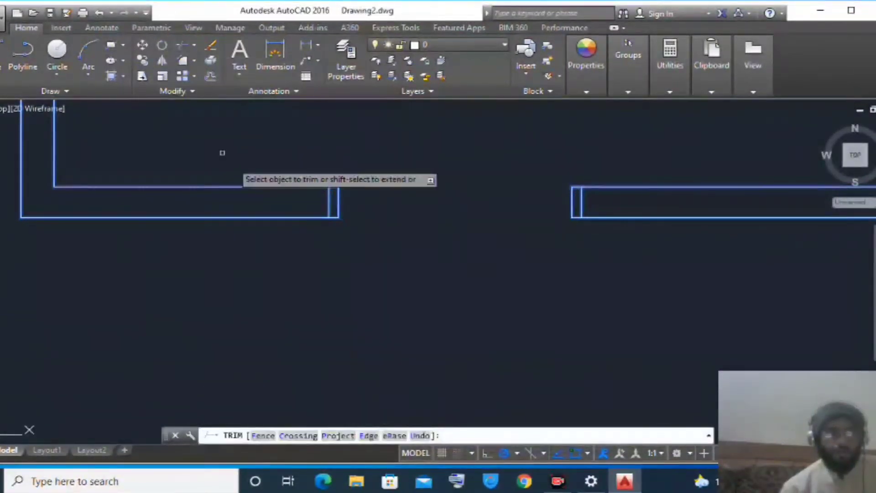
left_click(333, 200)
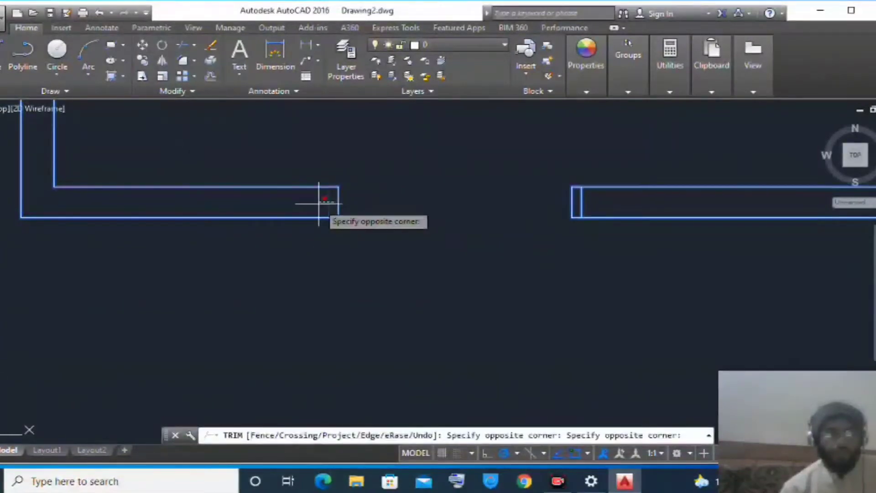
left_click(318, 204)
left_click(599, 198)
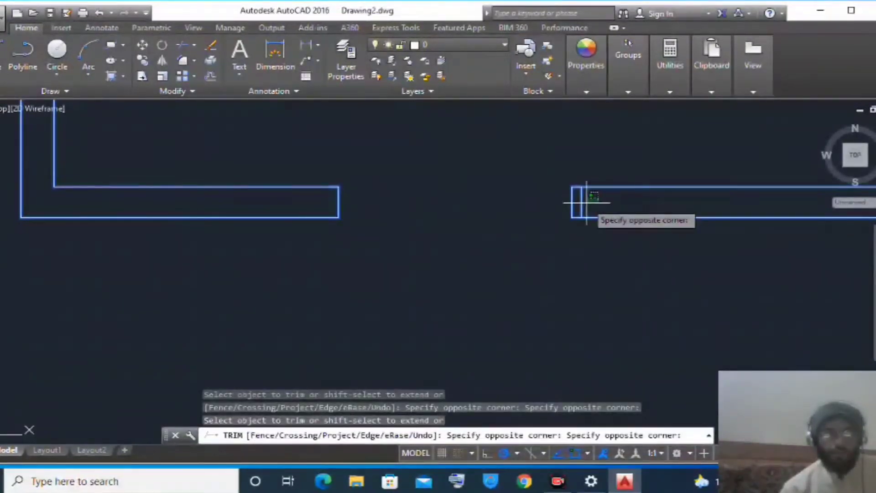
left_click(577, 211)
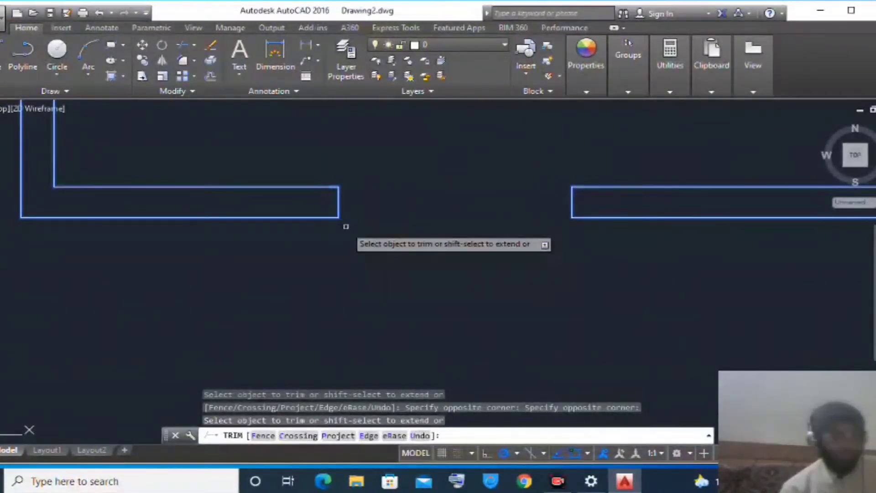
key("Escape")
key("Escape")
key("Escape")
scroll(346, 226, "down", 10)
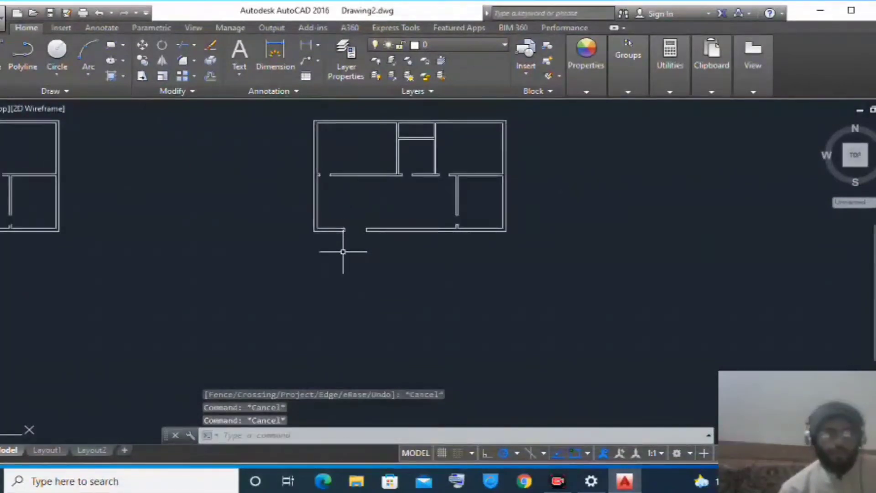
Step: Switch the workspace from Drafting & Annotation to 3D Modeling
scroll(362, 168, "up", 2)
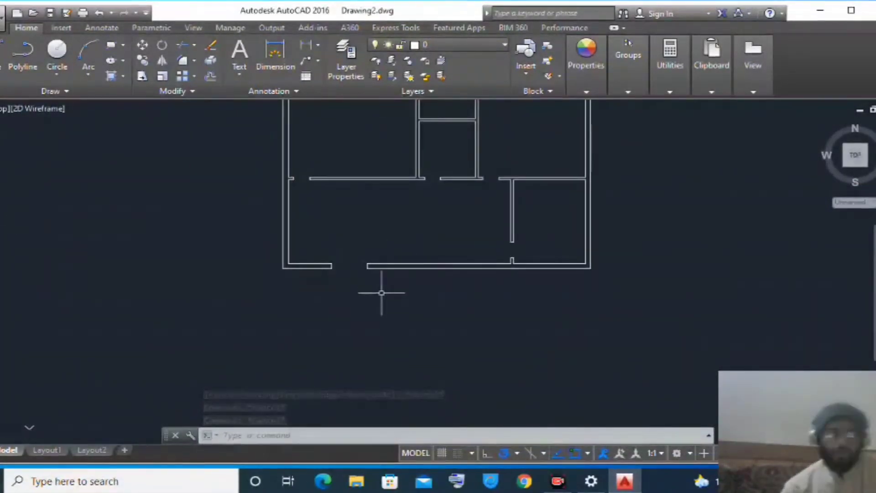
scroll(376, 295, "down", 2)
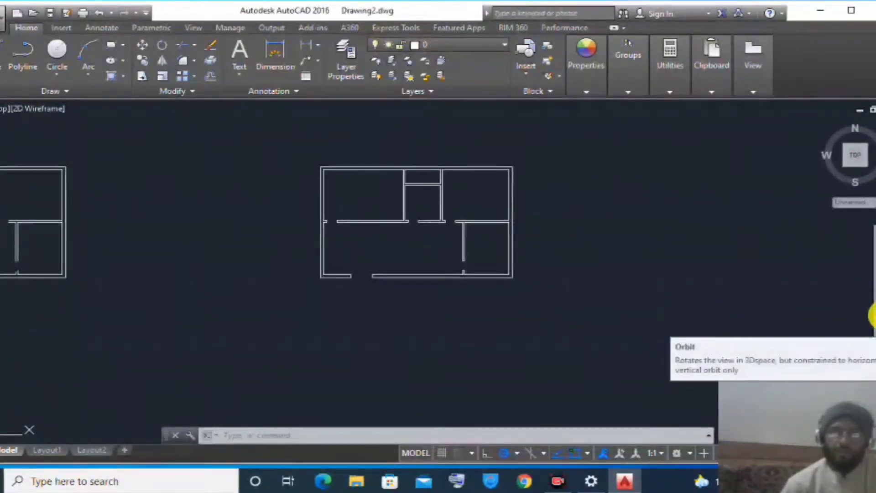
left_click(677, 453)
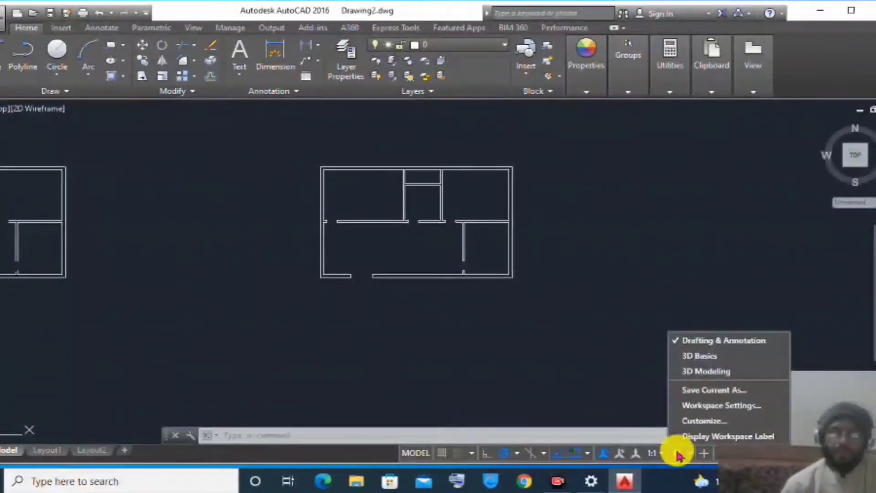
left_click(691, 372)
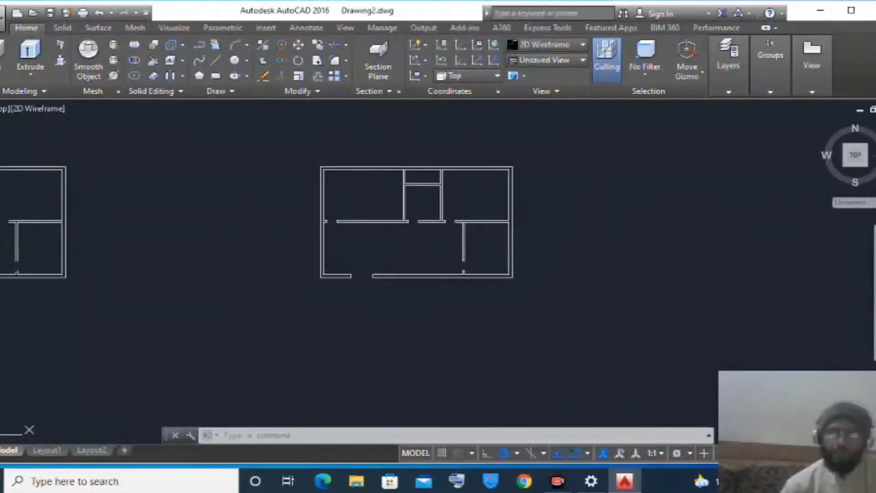
Step: Show the plans in an isometric view and orbit to a low, tilted front view of the rightmost plan
left_click(868, 169)
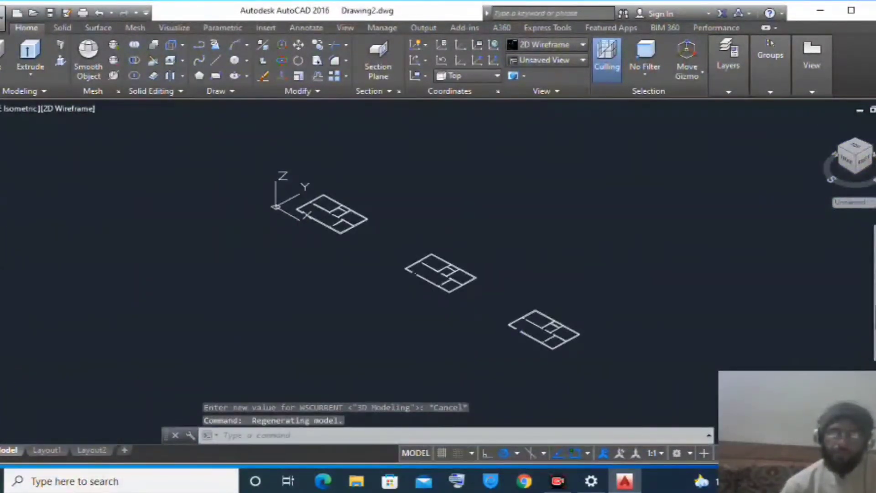
left_click(872, 319)
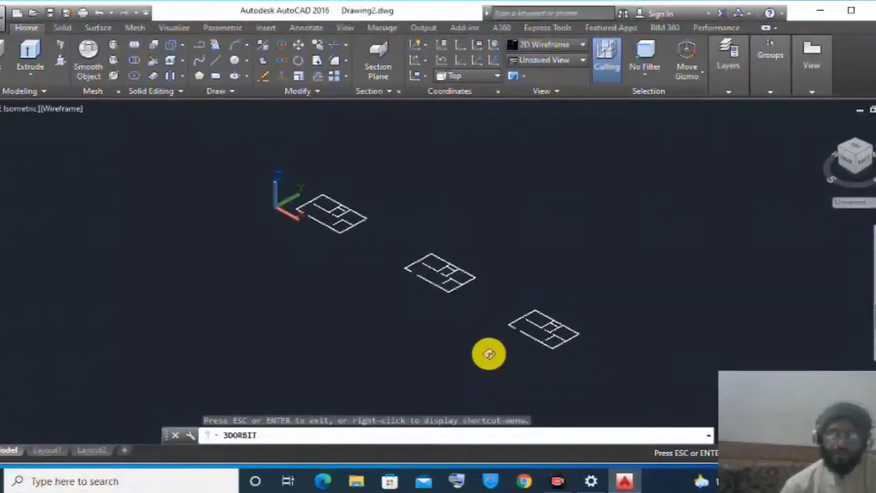
left_click_drag(488, 353, 561, 368)
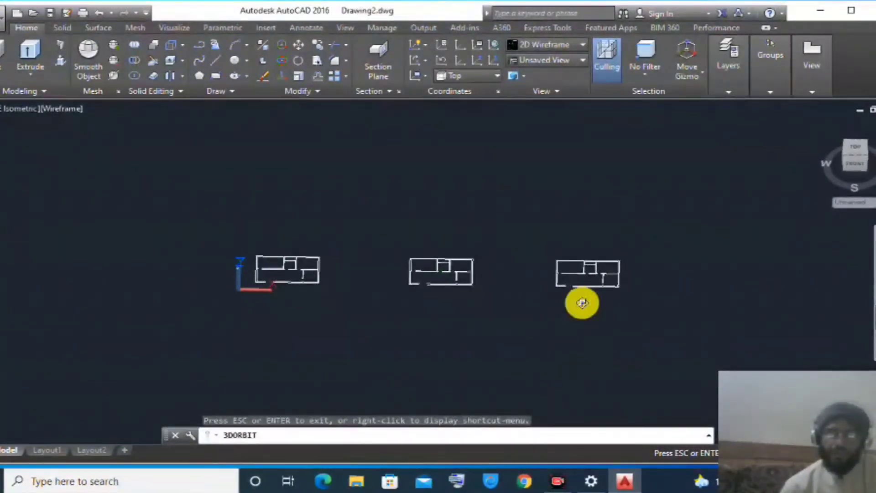
scroll(580, 262, "up", 4)
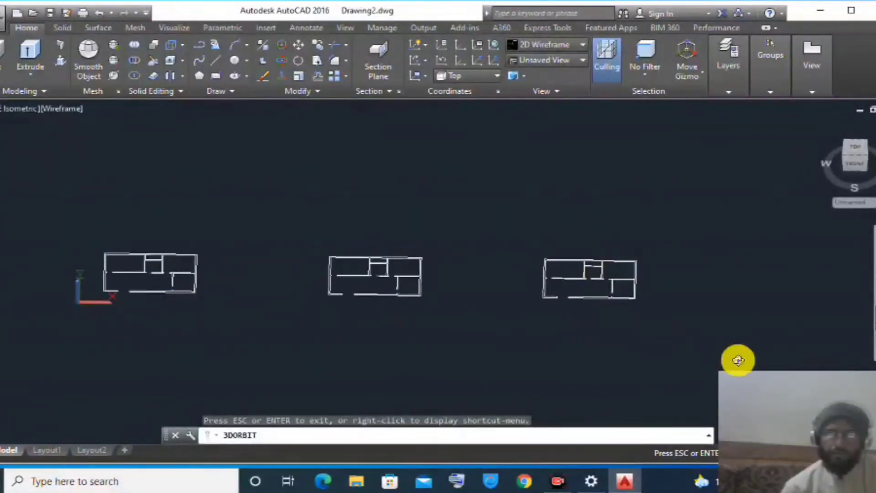
scroll(723, 293, "up", 5)
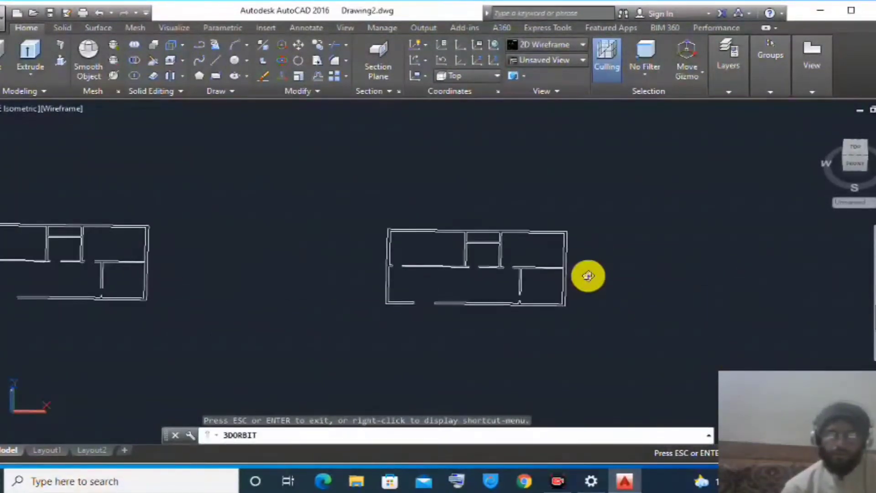
scroll(587, 275, "up", 5)
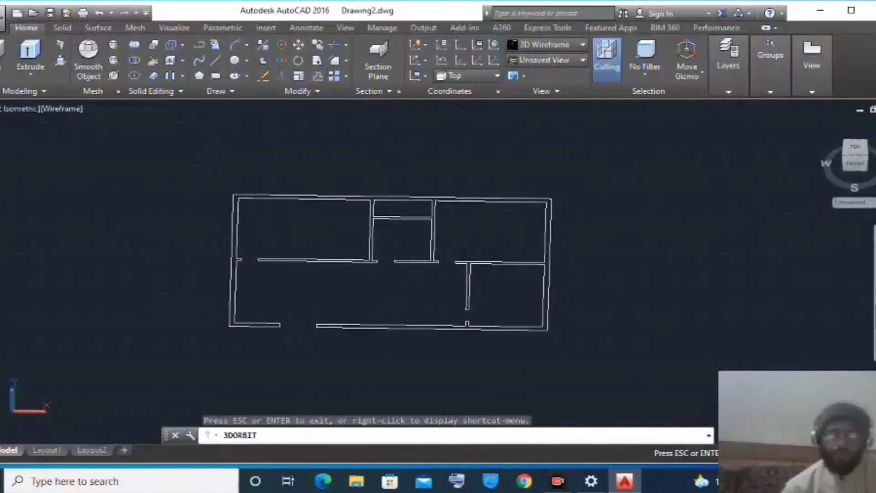
left_click_drag(672, 292, 665, 259)
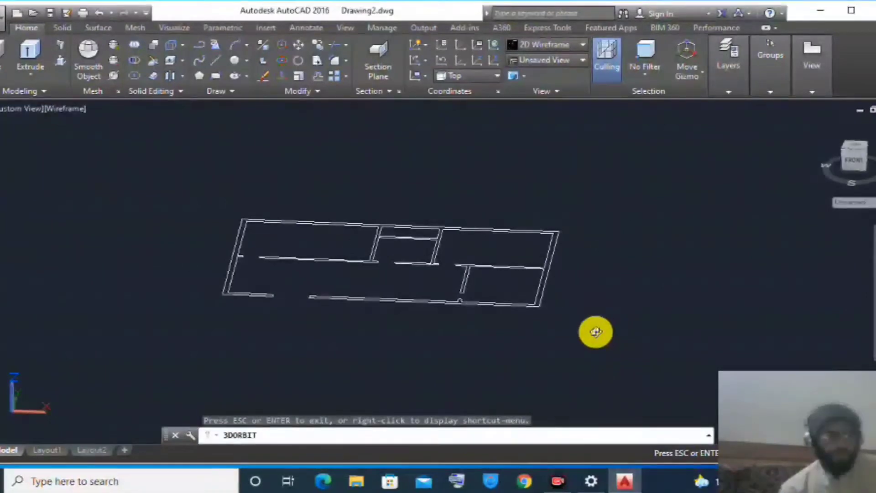
key("Escape")
key("Escape")
key("Escape")
key("Escape")
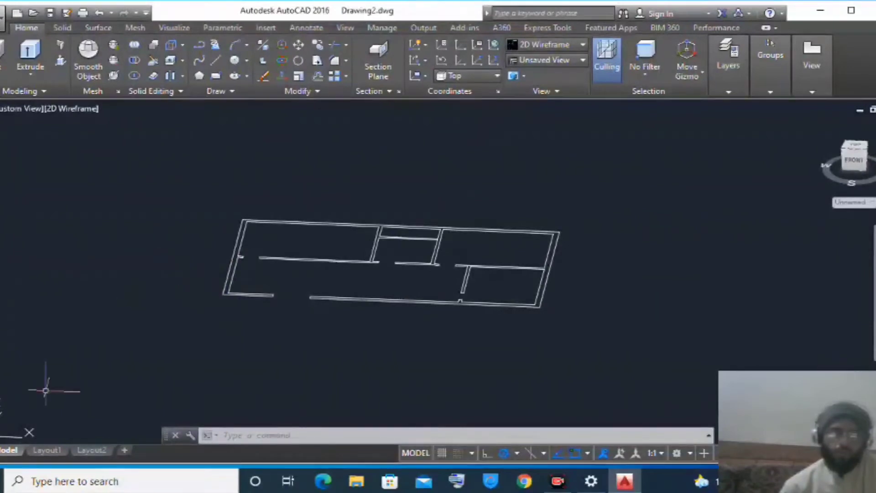
Step: Try to group all the wall outlines of the rightmost plan
scroll(348, 287, "up", 2)
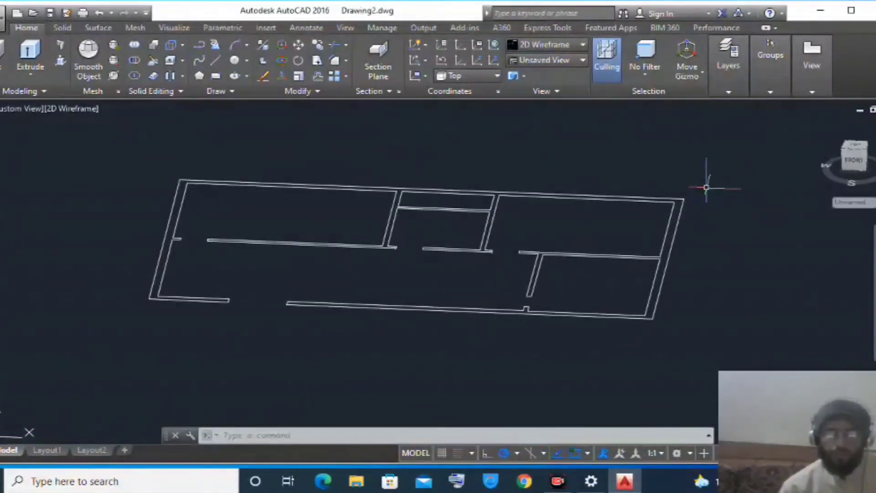
type("G")
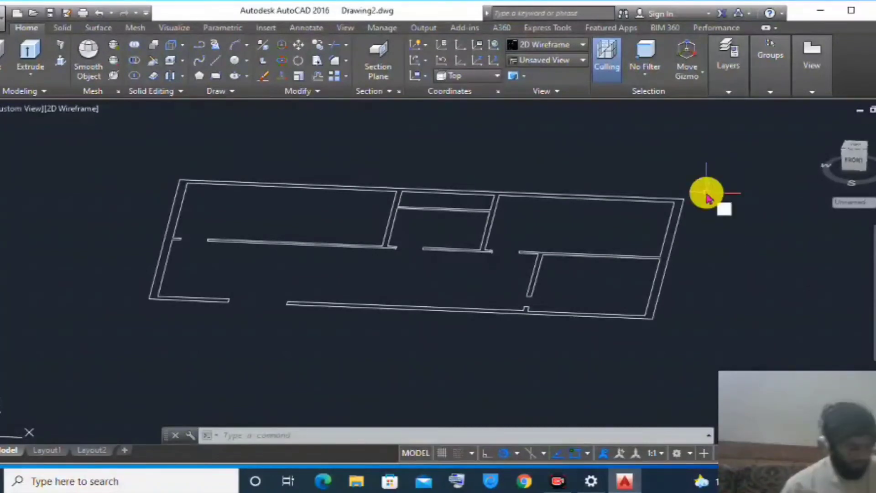
key("Return")
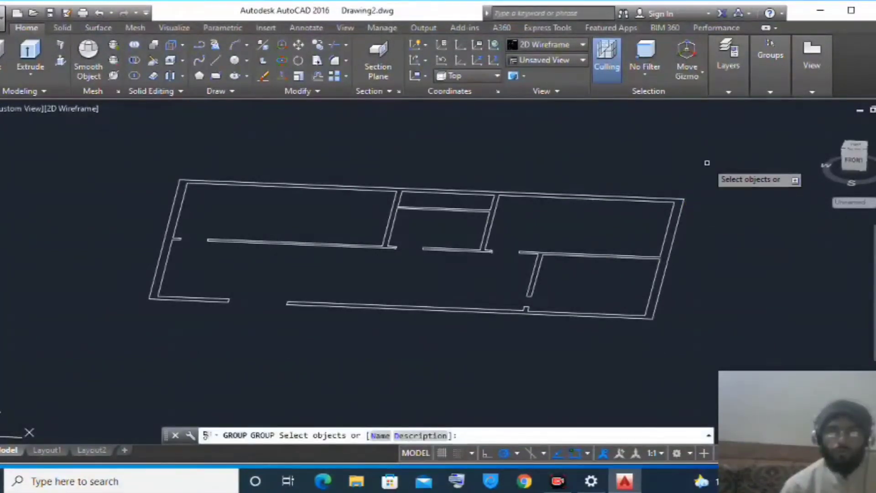
left_click(707, 156)
left_click(94, 357)
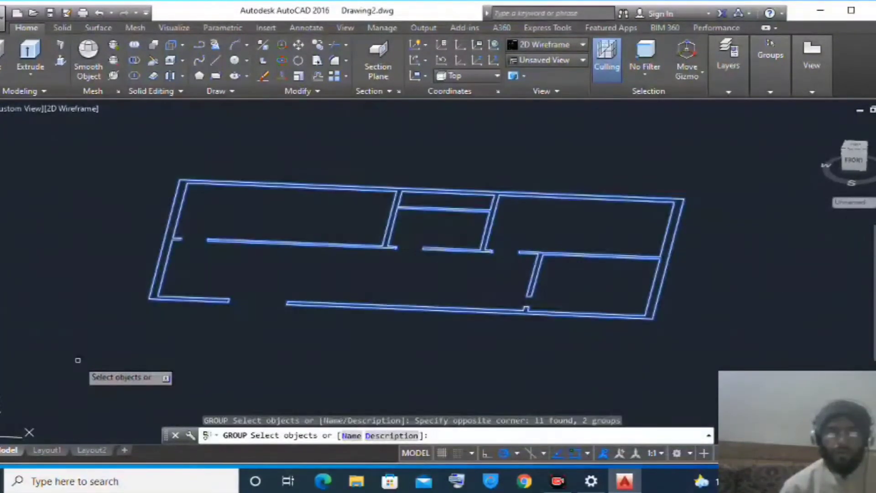
key("Return")
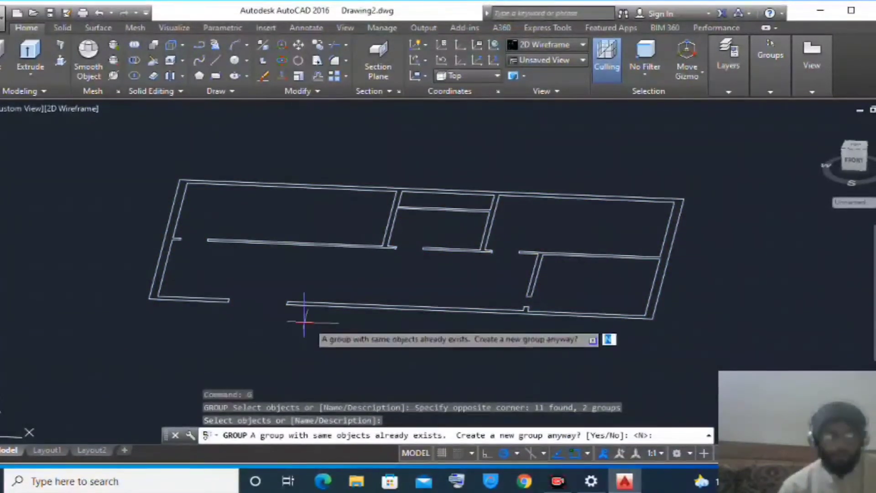
scroll(325, 302, "up", 2)
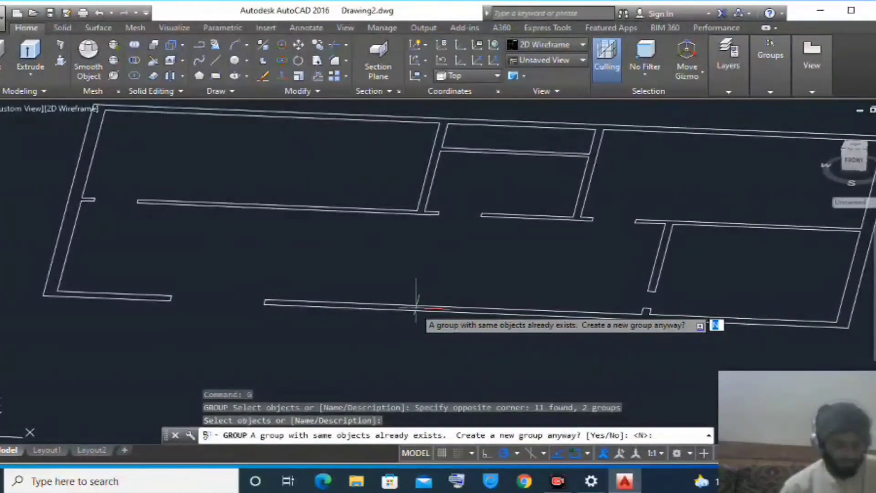
key("Escape")
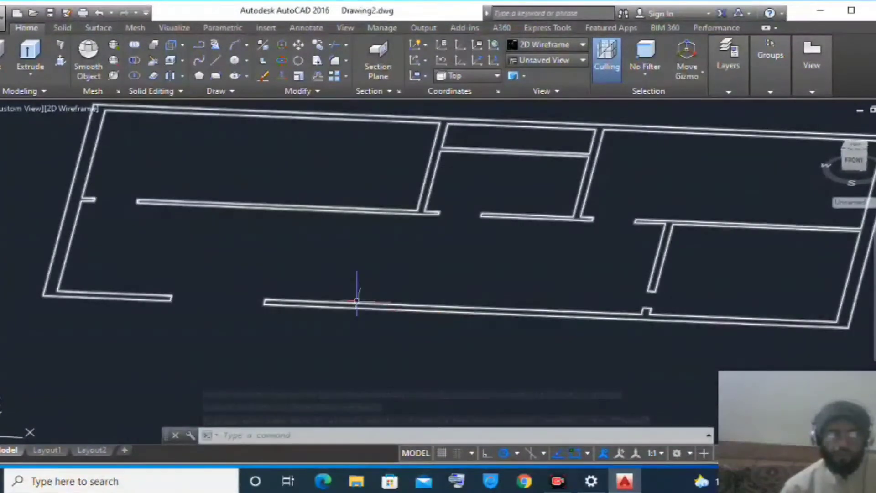
Step: Extrude the rightmost plan's grouped wall outlines to a height of 9'-6
scroll(227, 339, "down", 2)
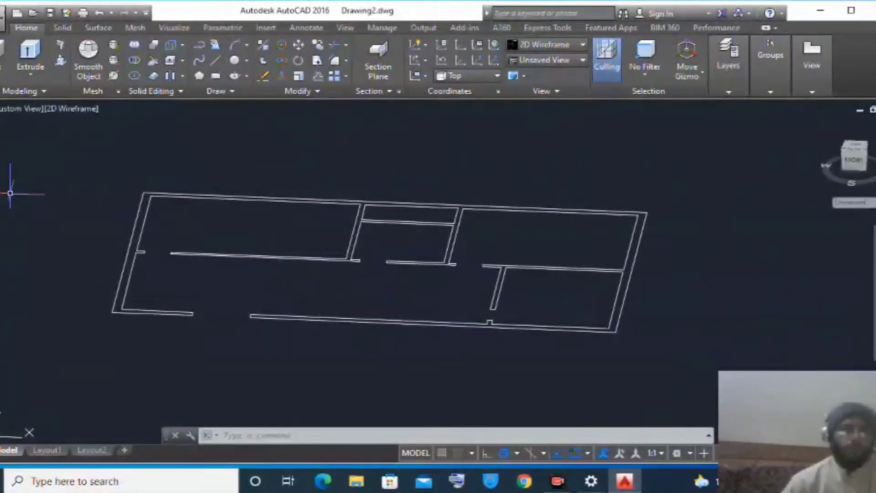
left_click(30, 49)
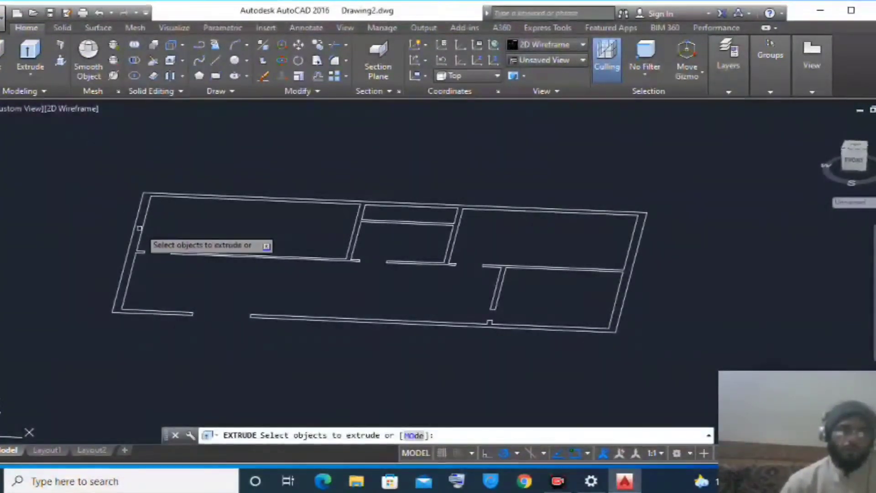
scroll(139, 228, "up", 6)
left_click(138, 209)
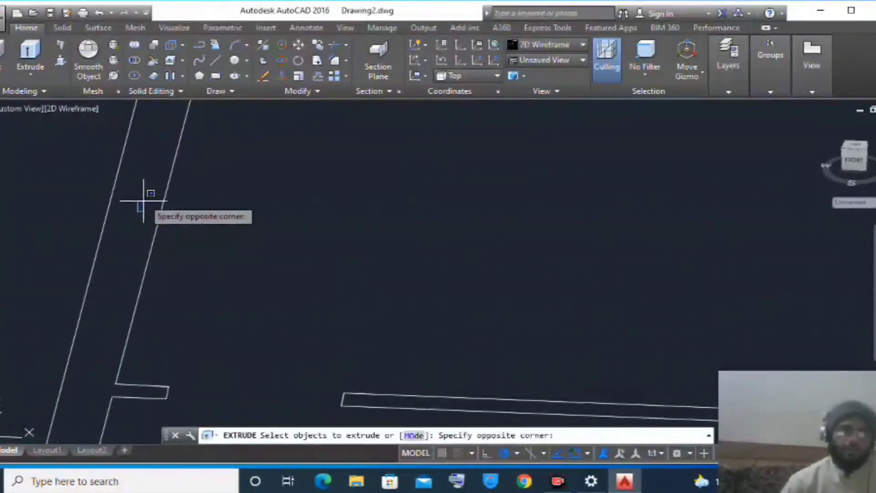
left_click(129, 197)
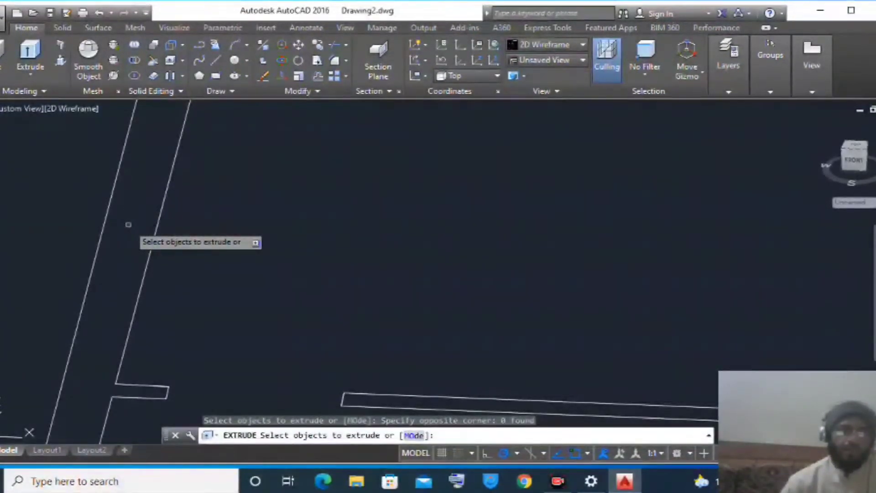
scroll(158, 229, "down", 3)
scroll(158, 229, "down", 4)
left_click(156, 228)
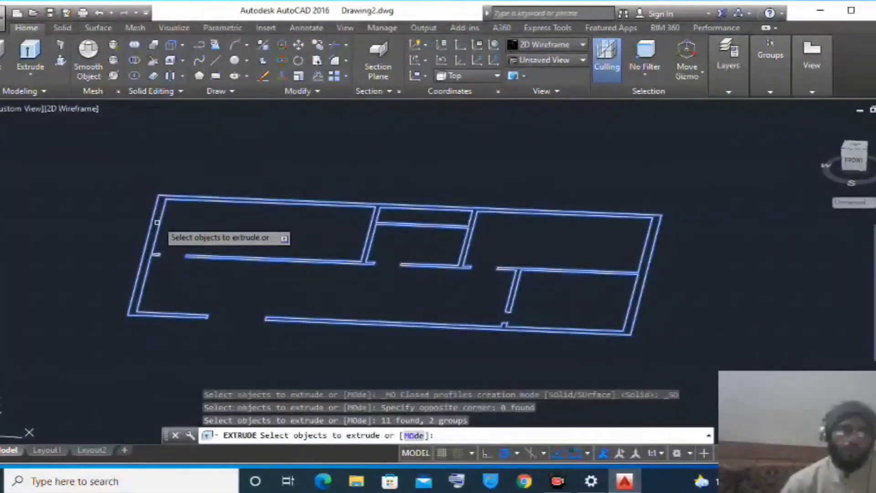
scroll(155, 202, "up", 5)
scroll(155, 202, "up", 2)
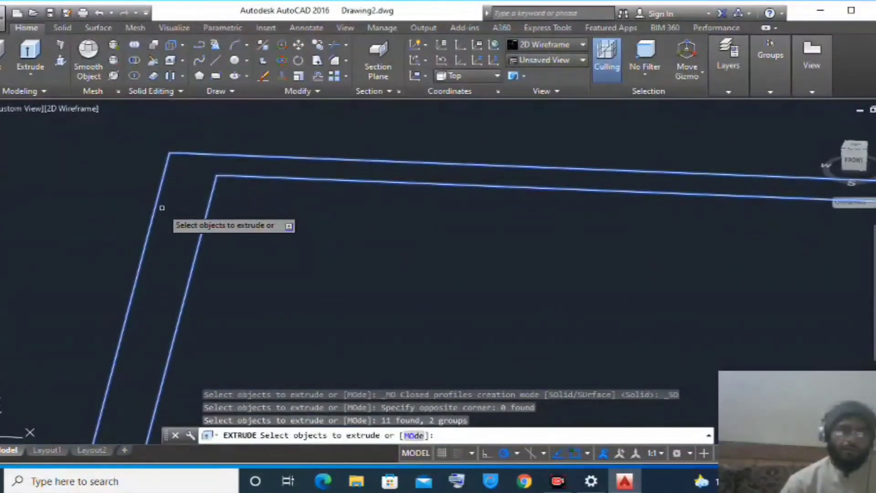
key("Return")
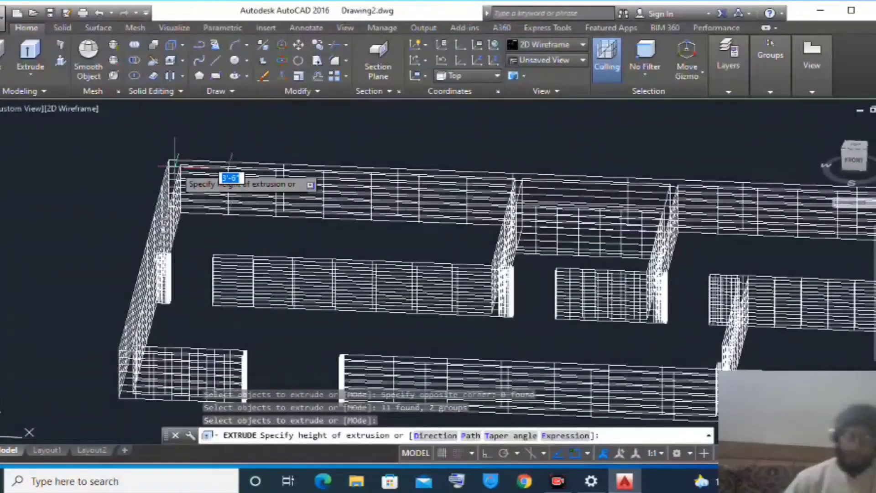
type("5")
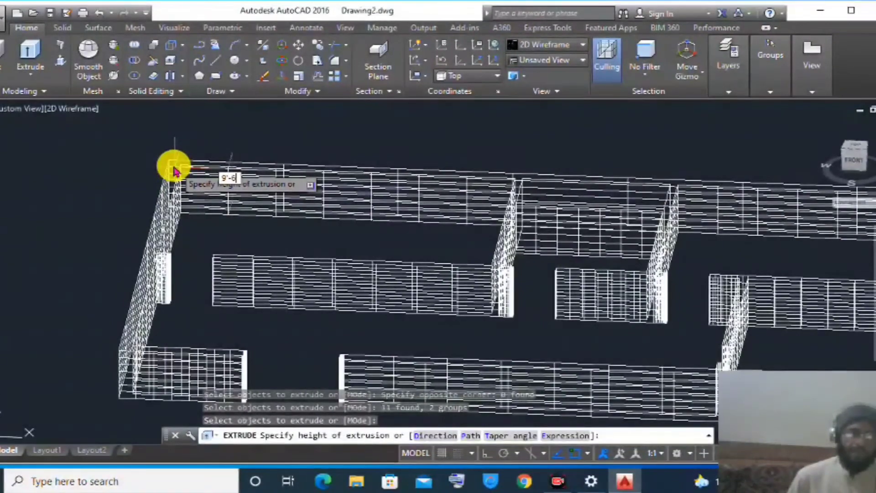
key("Return")
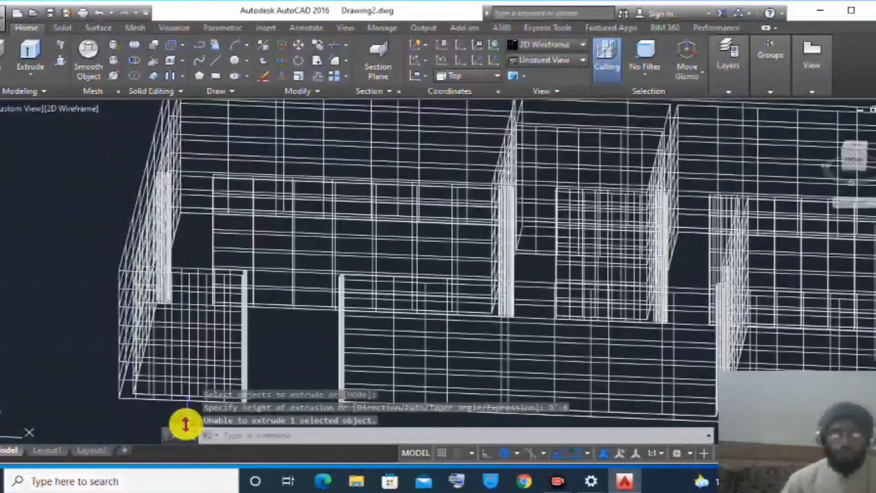
Step: Set both the U and V isolines of the long front wall's extruded surface to 0
scroll(287, 262, "down", 6)
scroll(292, 261, "up", 6)
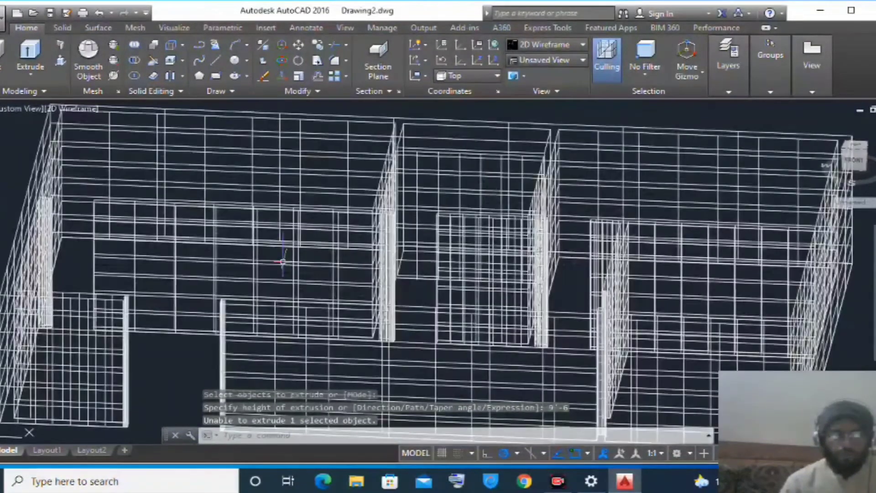
scroll(292, 261, "down", 2)
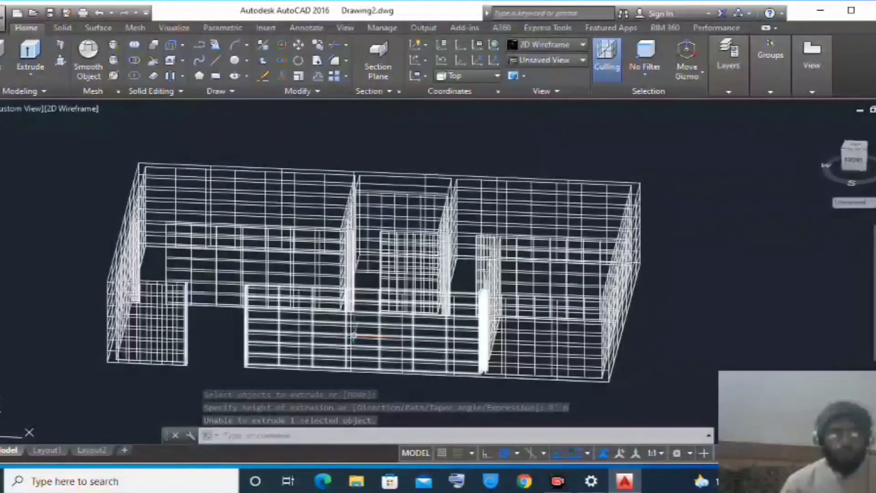
left_click(358, 326)
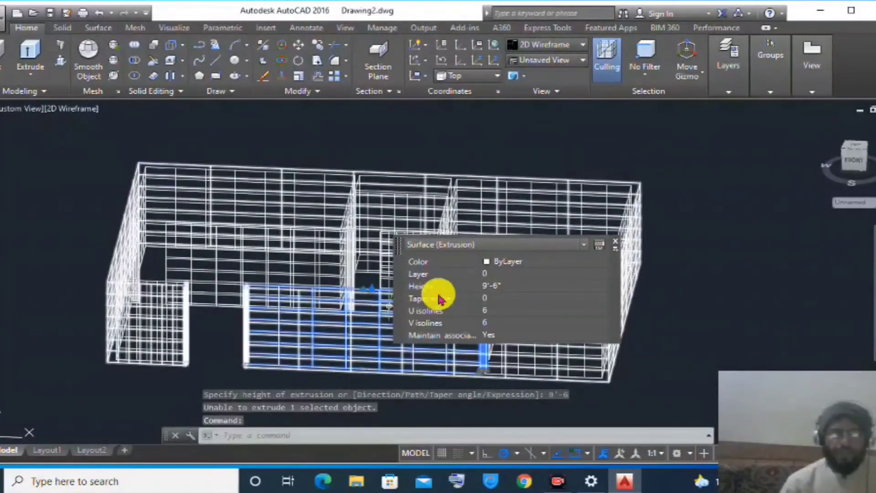
left_click(495, 312)
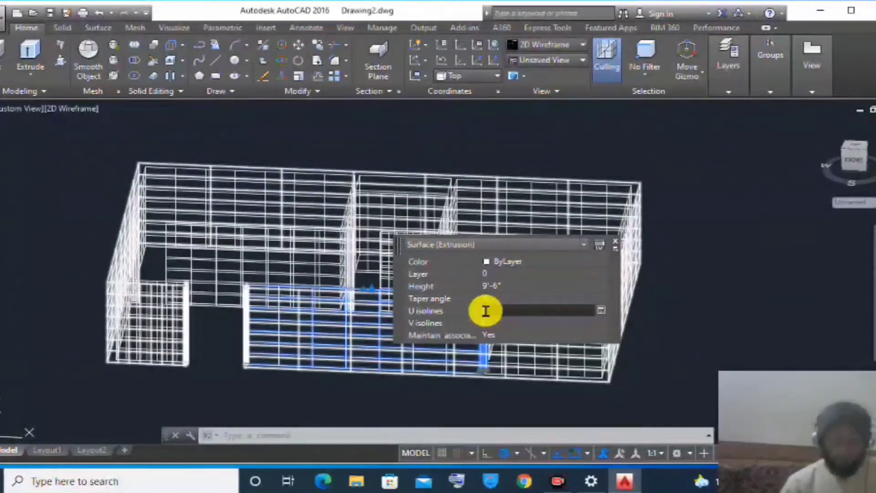
left_click(498, 323)
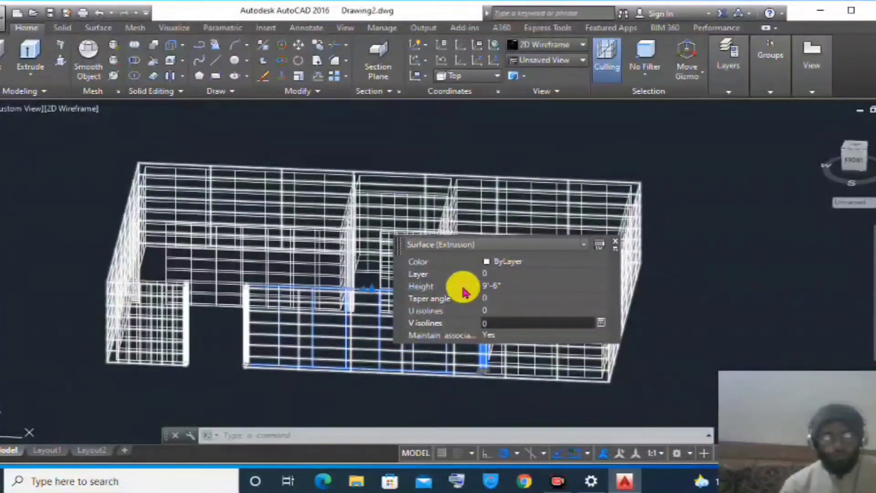
left_click(485, 263)
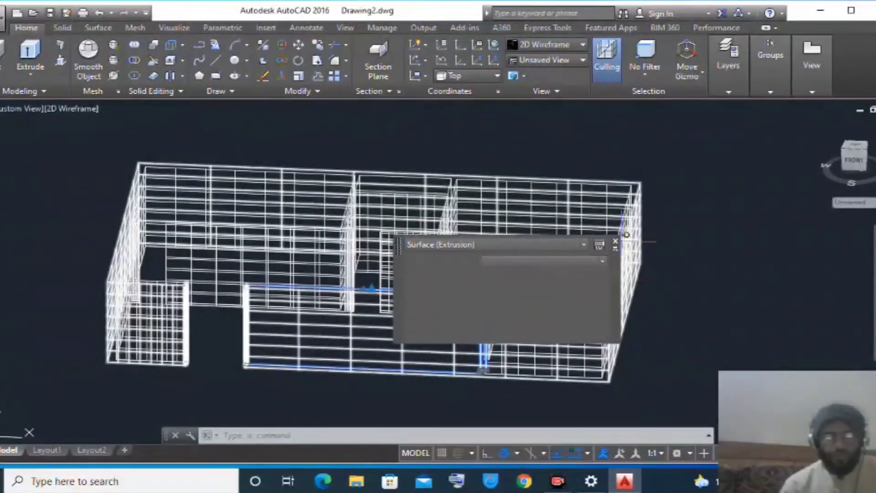
left_click(615, 244)
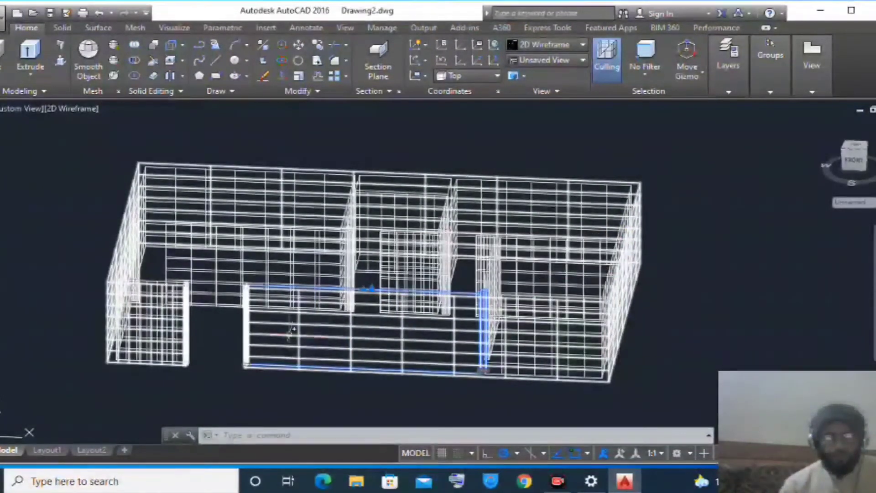
left_click(671, 164)
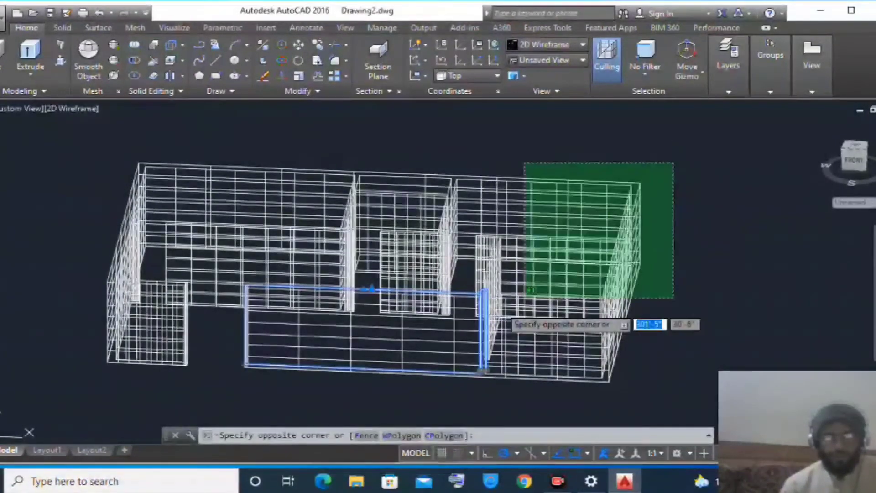
left_click(111, 357)
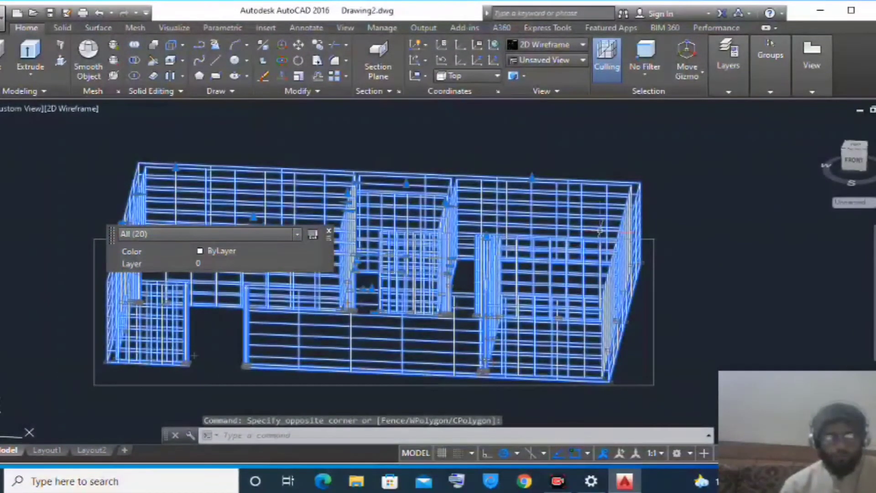
right_click(555, 226)
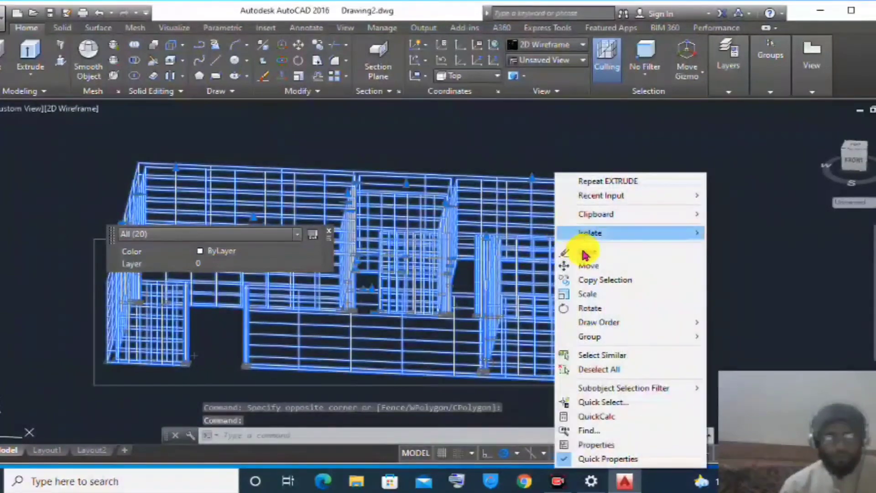
left_click(505, 207)
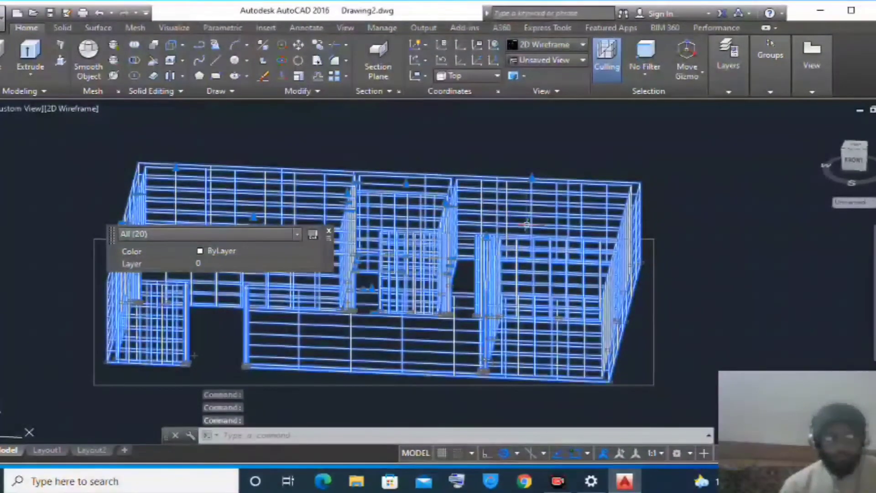
key("Escape")
key("Escape")
Step: Select the extruded walls piece by piece, covering the outer walls, the room partitions and the rear wall surfaces
left_click(535, 248)
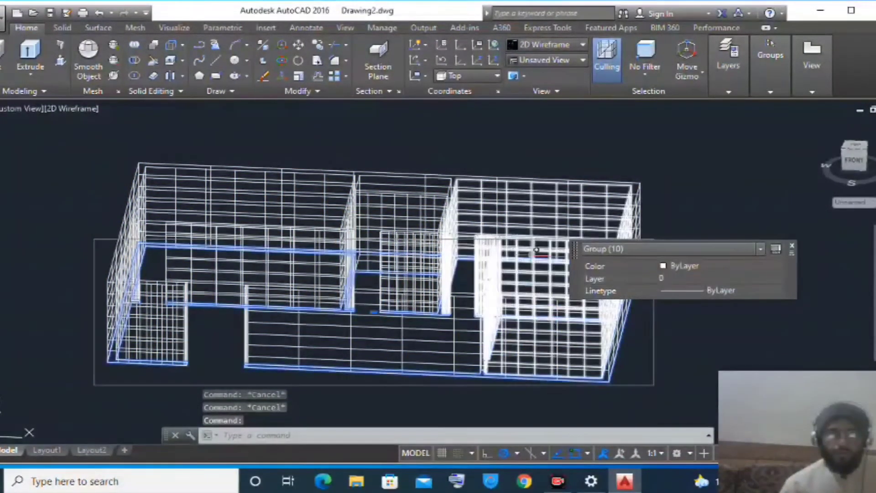
left_click(539, 219)
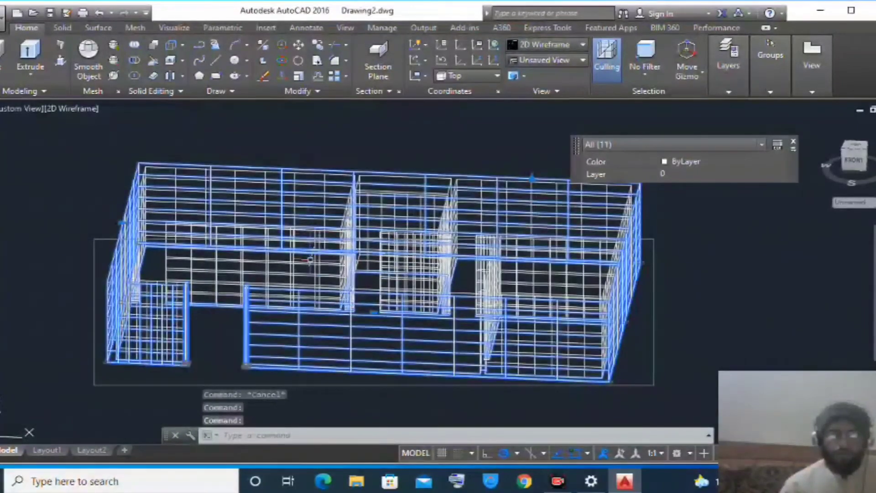
left_click(410, 275)
left_click(256, 278)
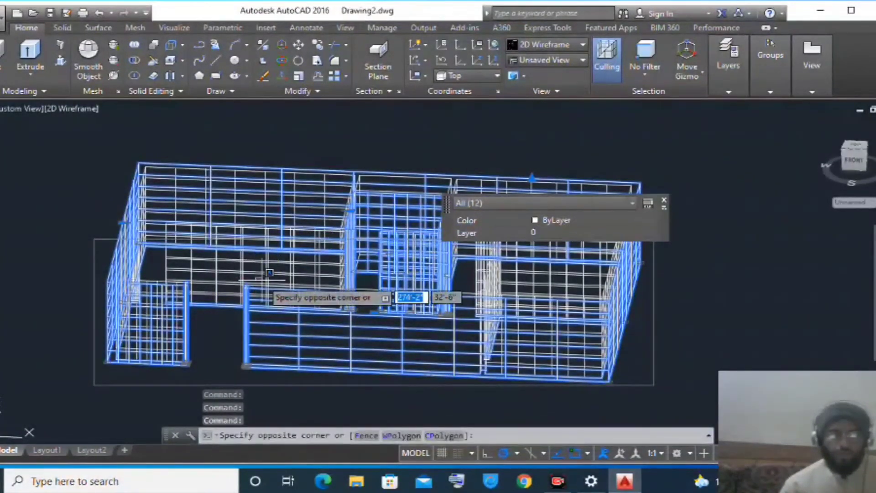
left_click(231, 289)
scroll(229, 287, "up", 5)
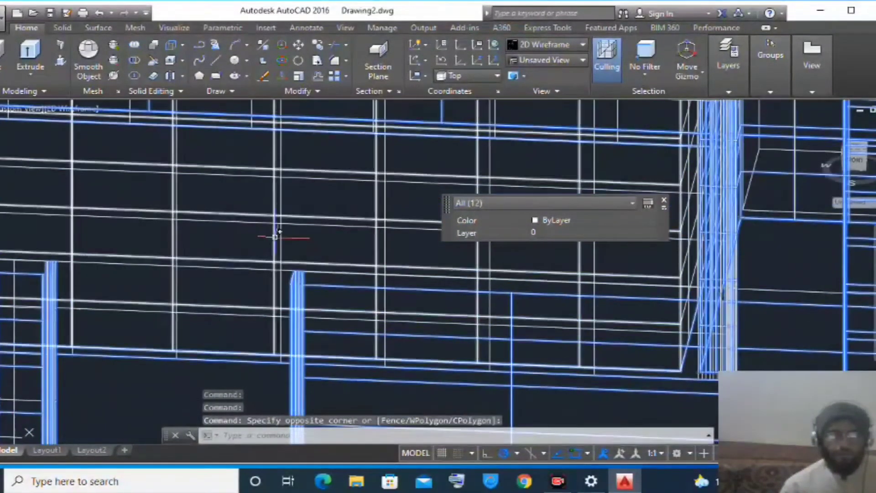
left_click(280, 219)
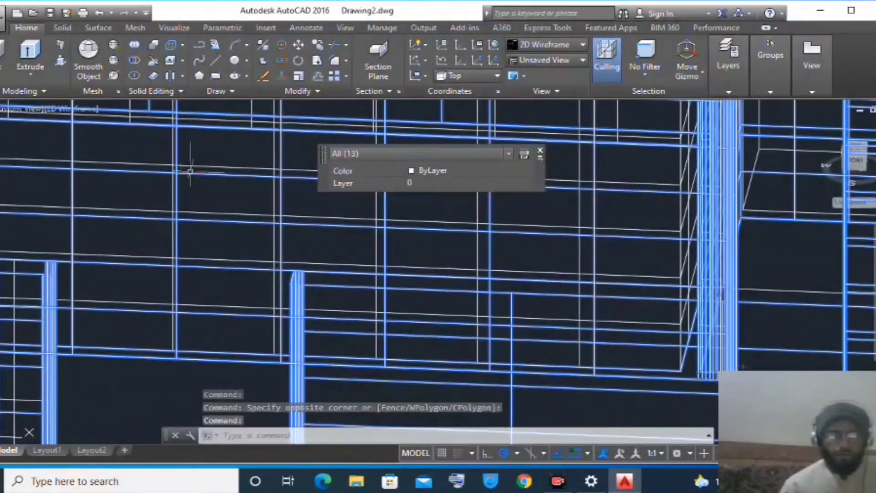
left_click(196, 252)
scroll(144, 265, "down", 3)
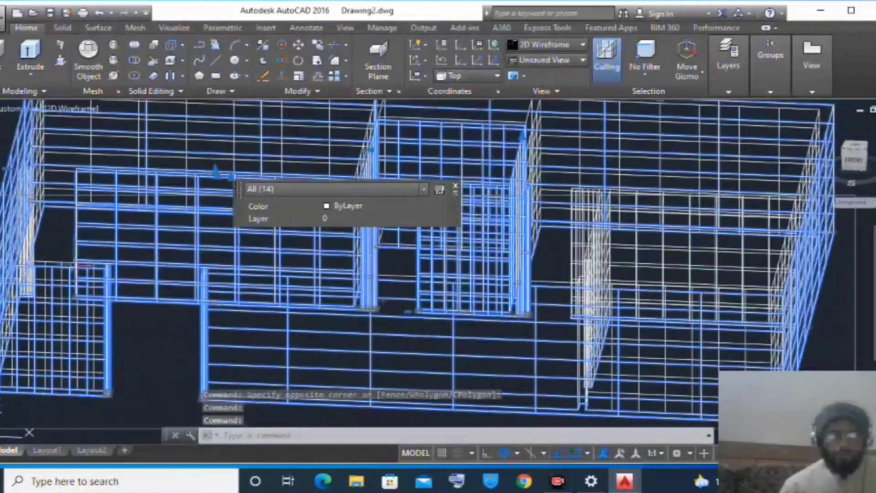
left_click(28, 307)
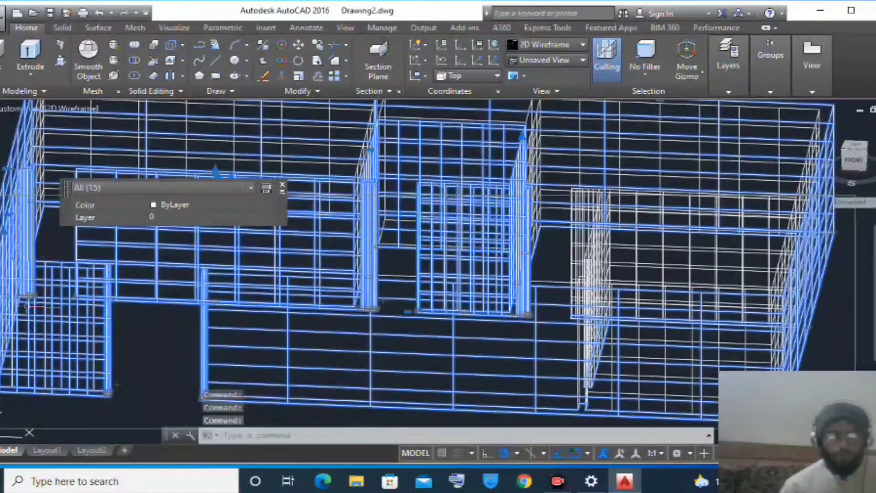
left_click(593, 265)
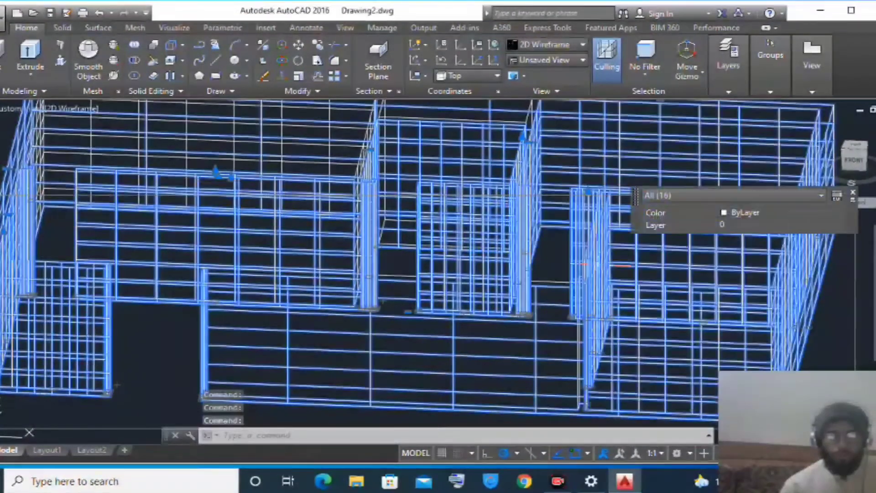
scroll(387, 212, "down", 5)
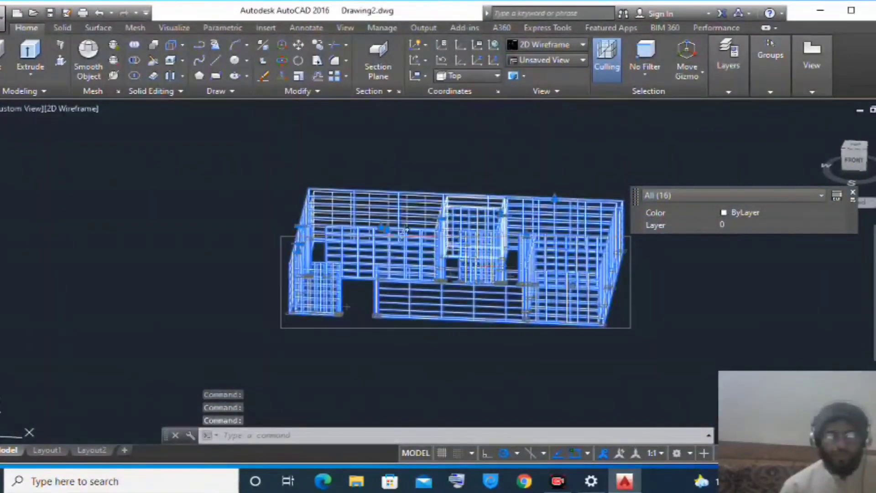
left_click(408, 201)
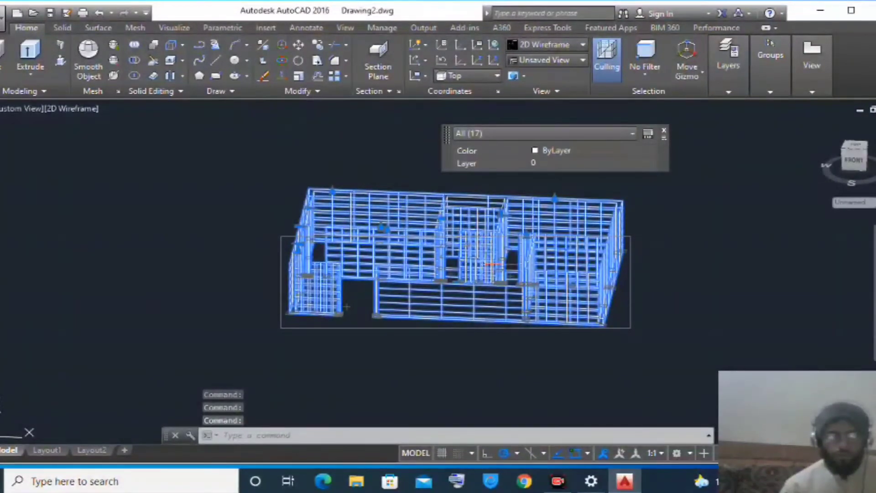
scroll(478, 220, "up", 2)
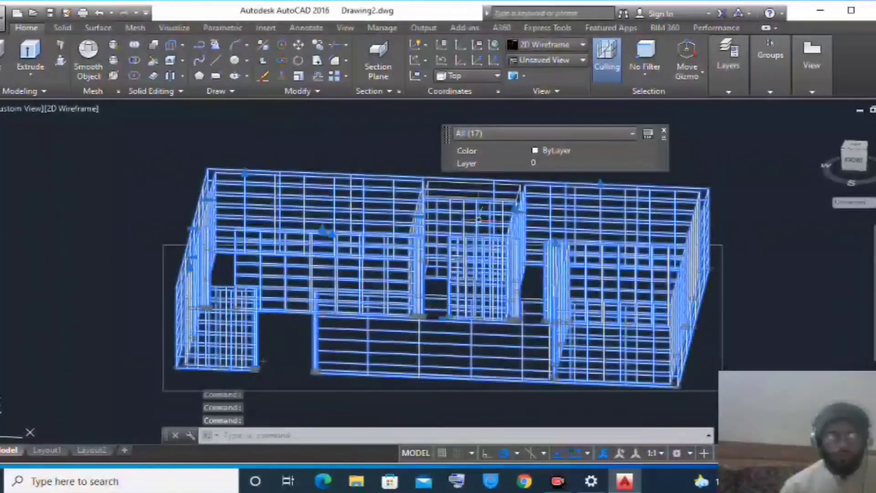
left_click(459, 185)
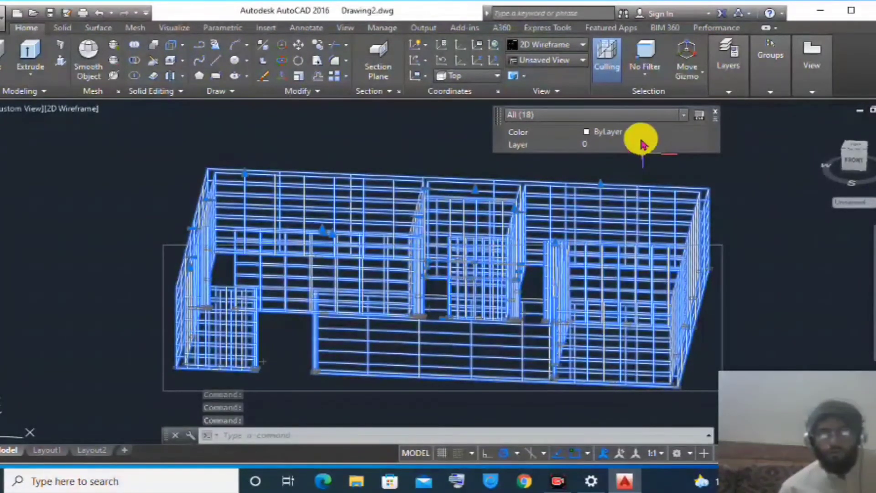
Step: Filter the selected wall objects' quick properties to polylines only, clear the selection and dismiss the properties
left_click(686, 116)
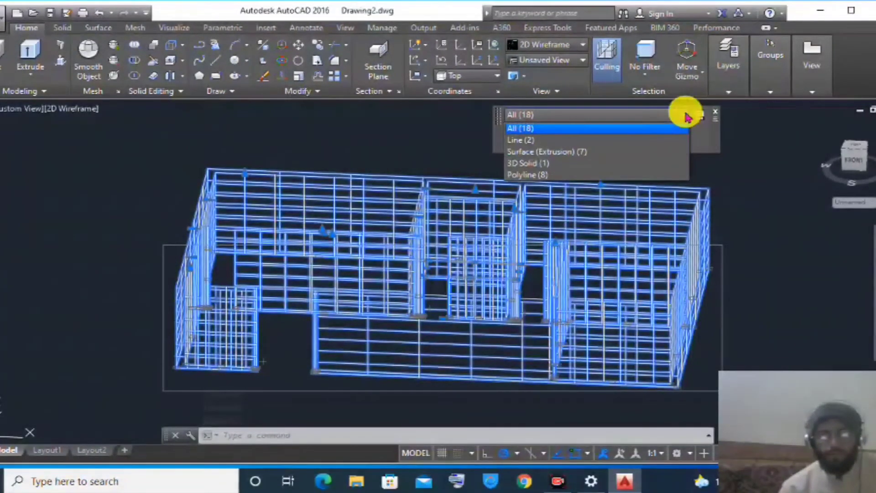
left_click(543, 175)
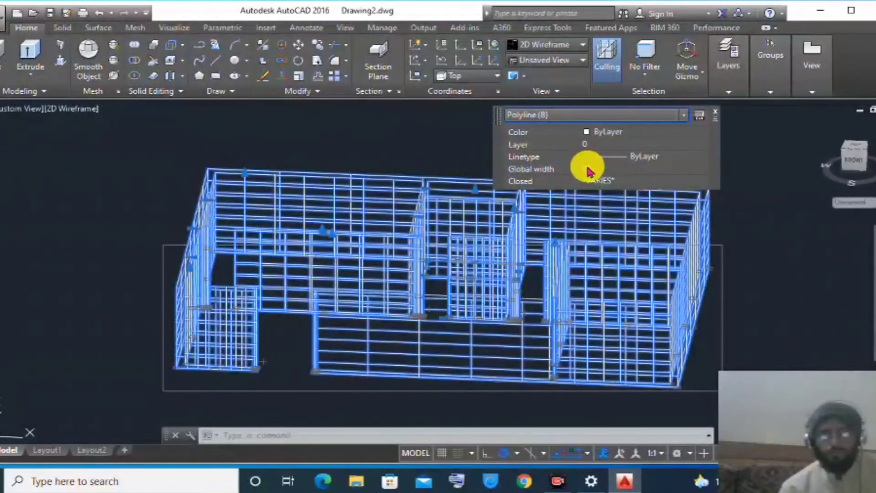
left_click(696, 118)
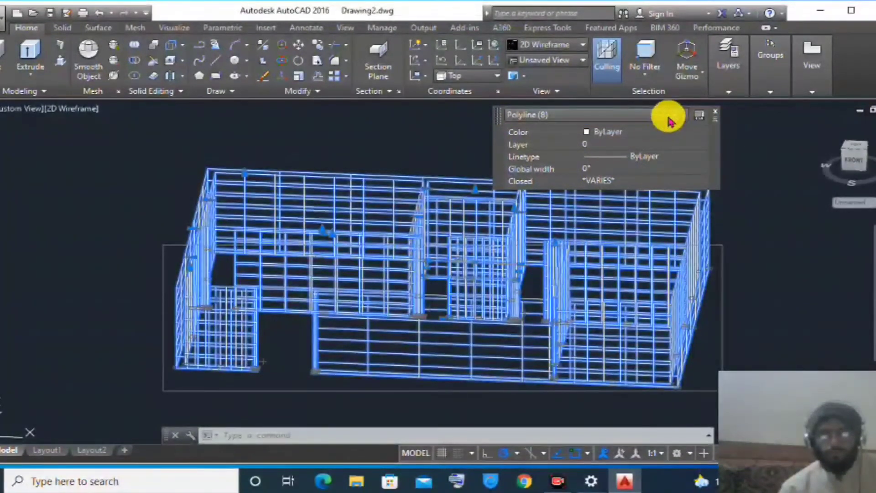
key("Escape")
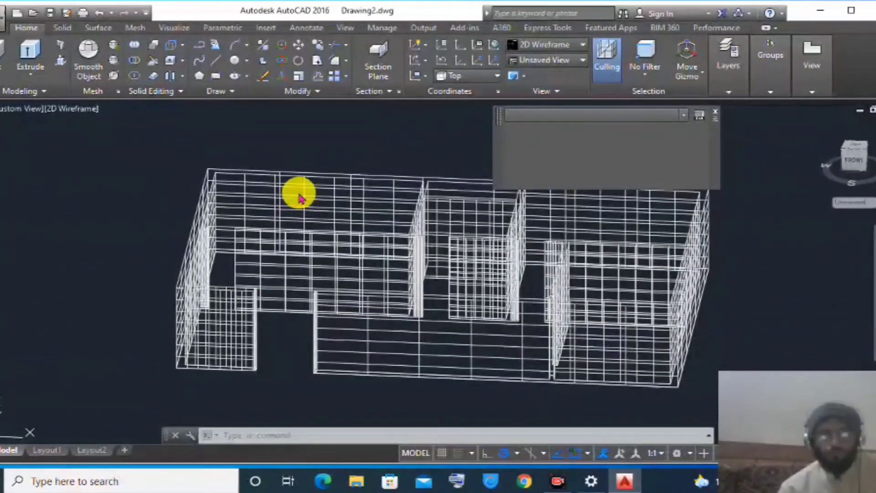
left_click(715, 113)
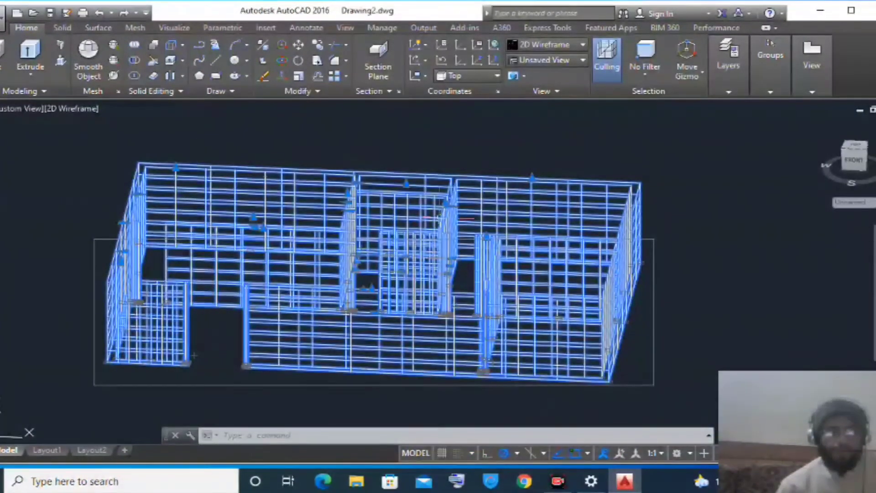
Step: Unite all the extruded walls of the model with Union, choosing to continue the union operation on surfaces
left_click(135, 47)
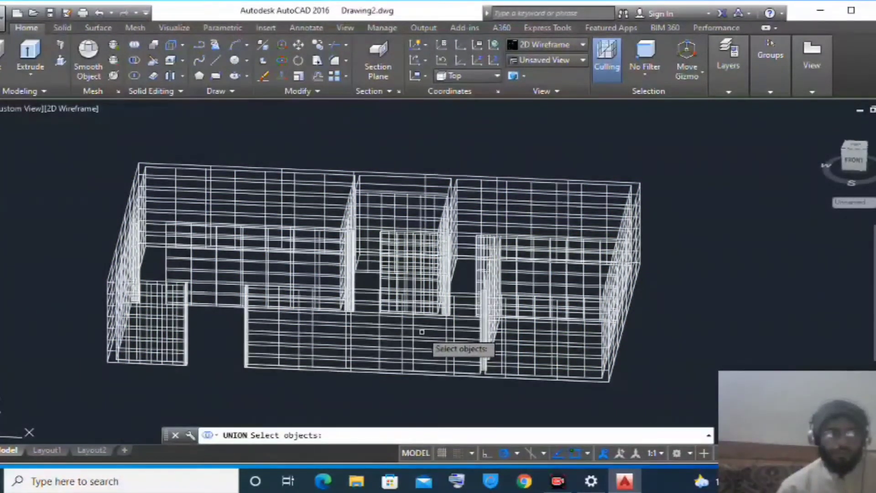
left_click(711, 141)
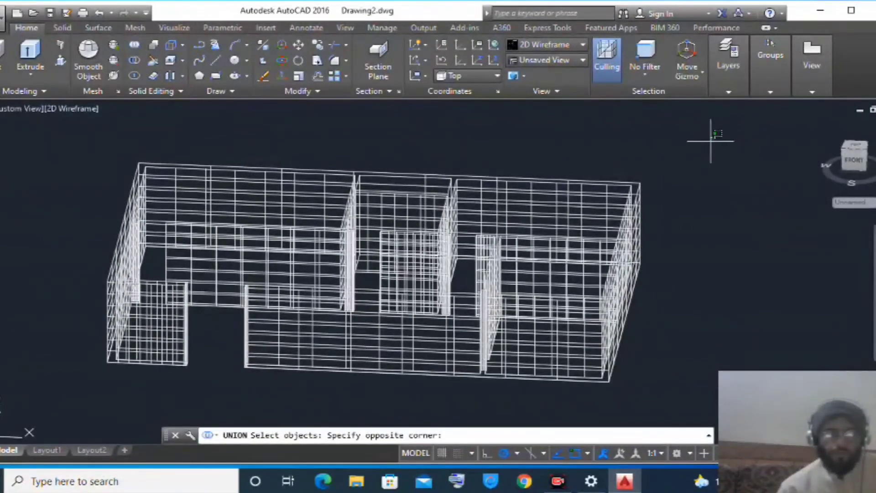
left_click(67, 387)
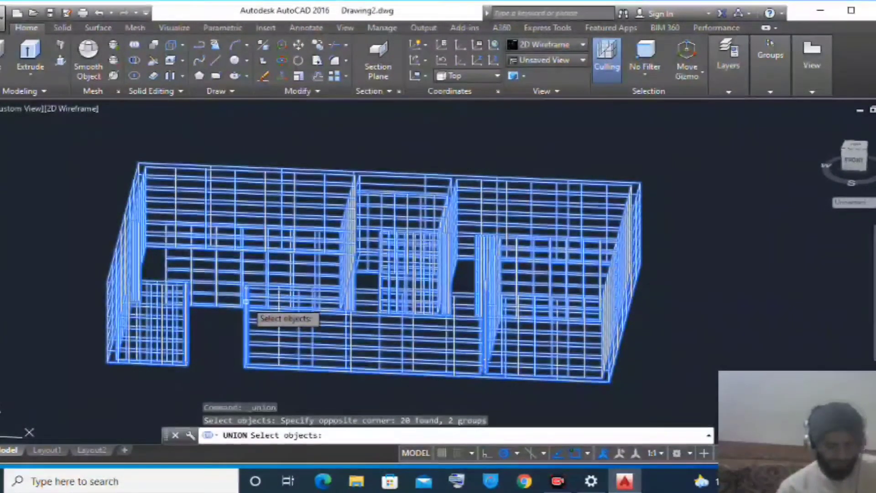
key("Return")
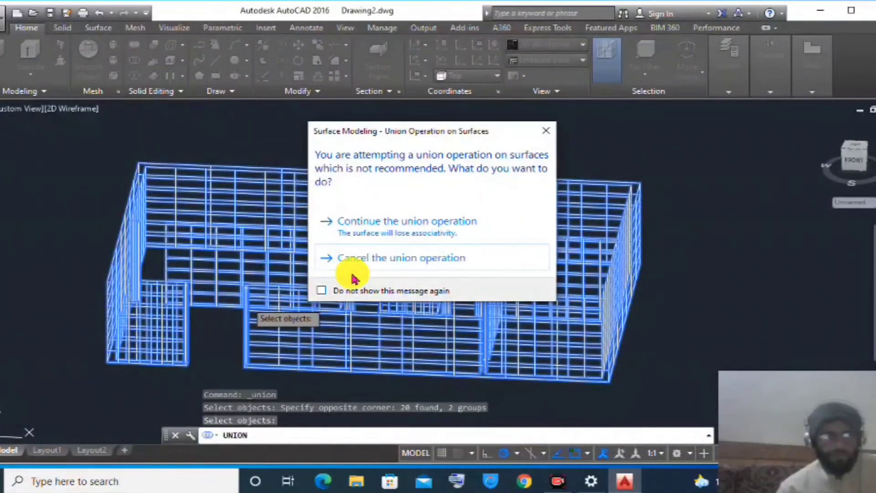
key("Return")
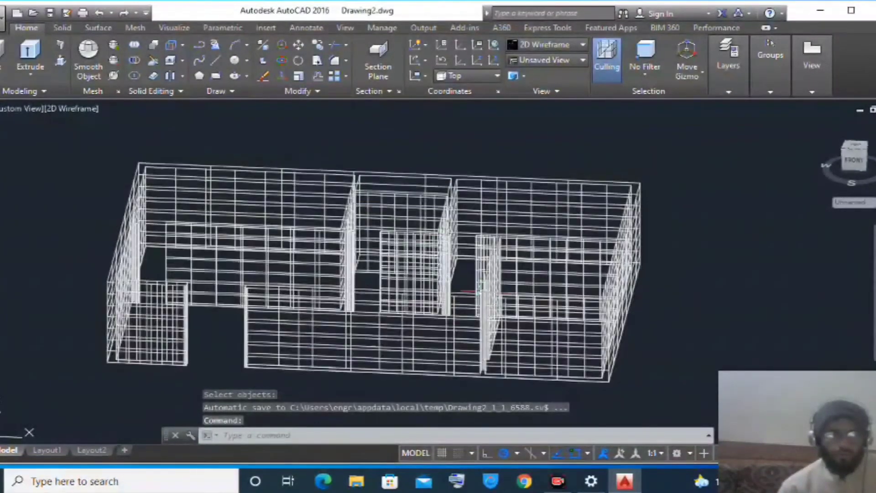
Step: Set both the U and V isolines of the united wall surface to 0 and dismiss its quick properties
left_click(548, 304)
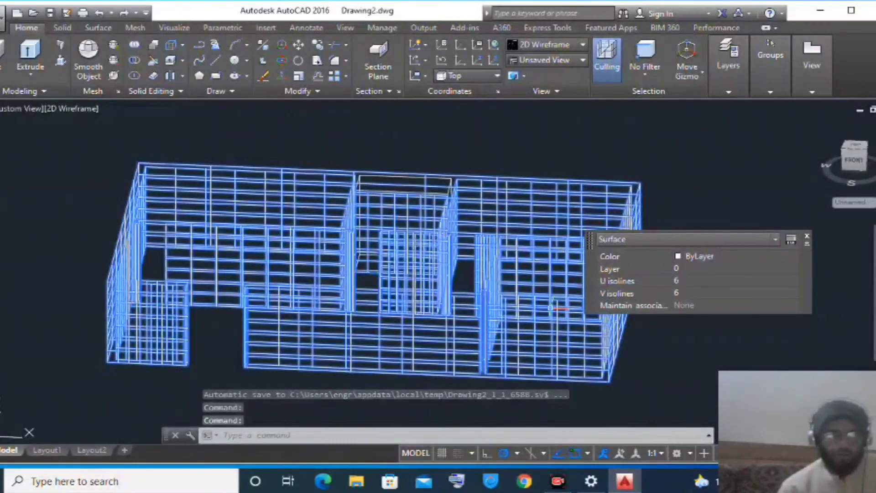
left_click(675, 282)
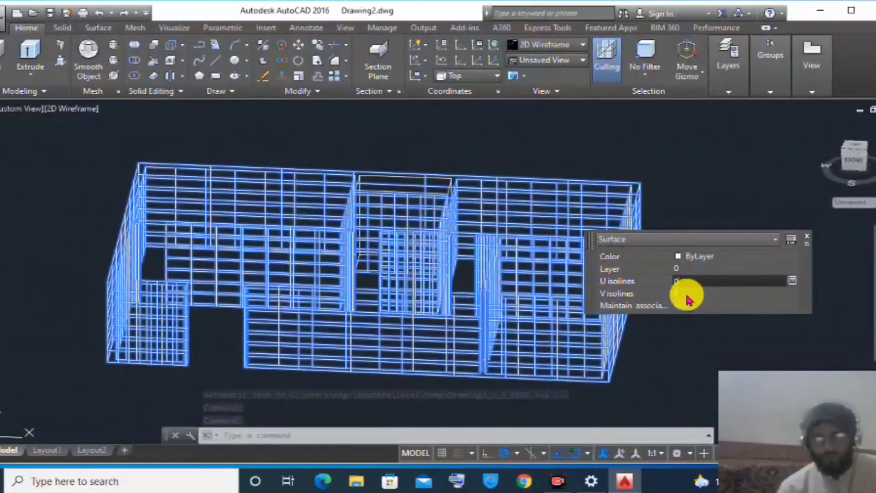
left_click(687, 293)
type("0")
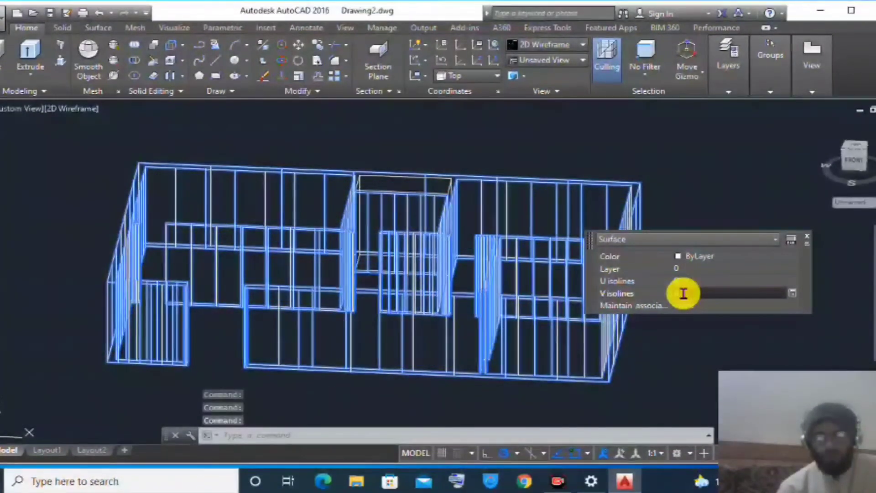
left_click(639, 268)
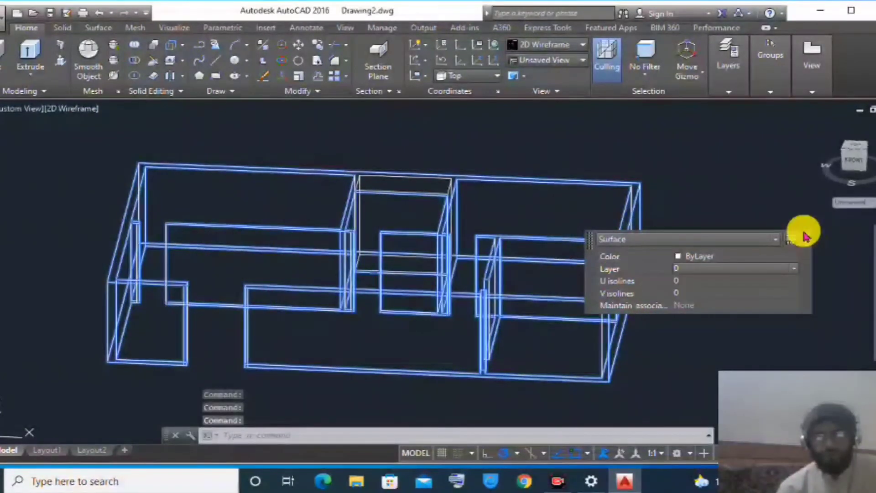
key("Escape")
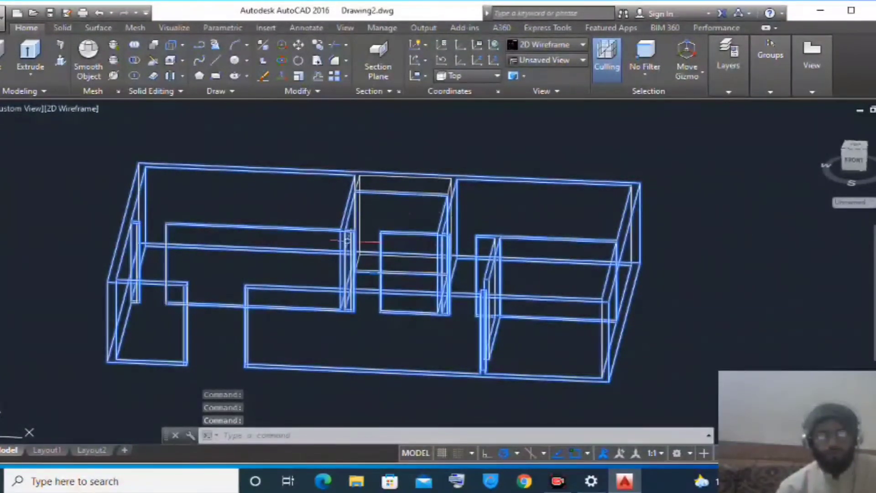
Step: Switch the visual style from 2D Wireframe to Realistic and orbit the house walls to view them from above
scroll(353, 256, "down", 4)
scroll(309, 252, "up", 6)
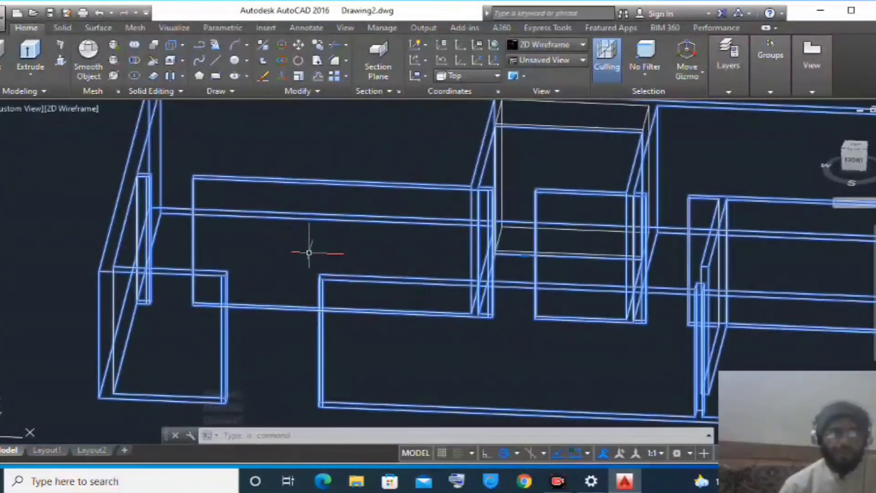
scroll(305, 254, "down", 3)
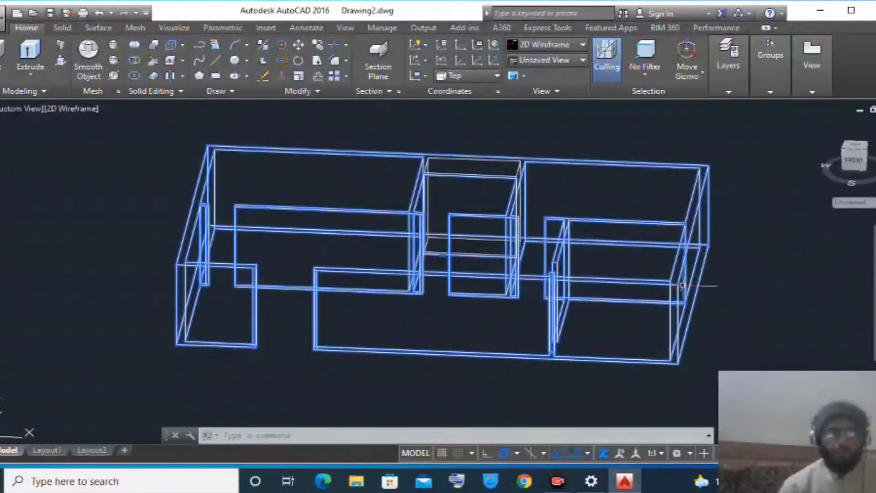
left_click(62, 109)
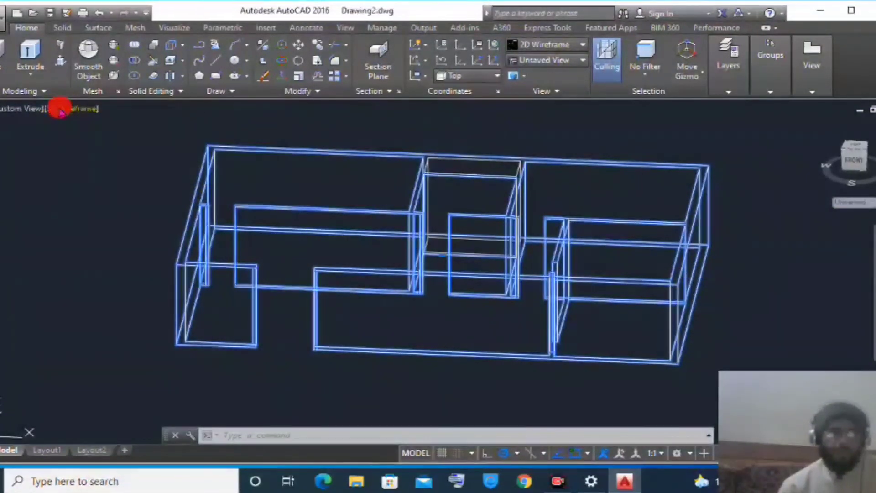
left_click(98, 186)
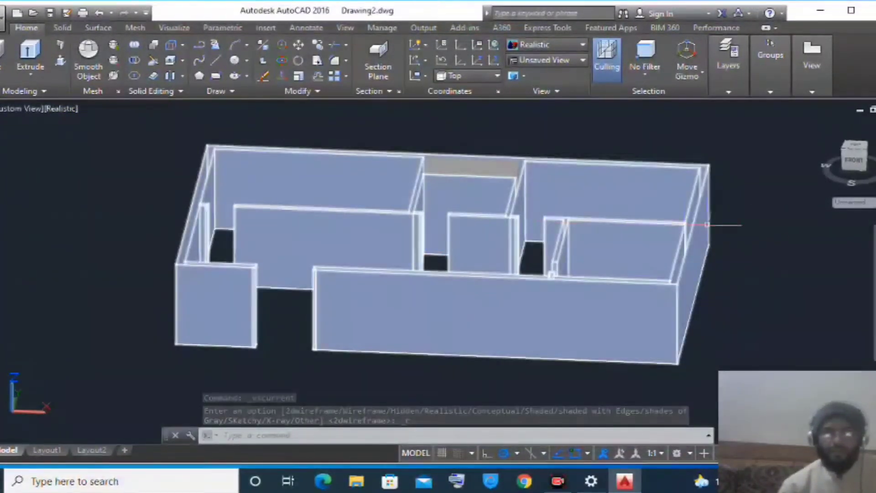
left_click(868, 339)
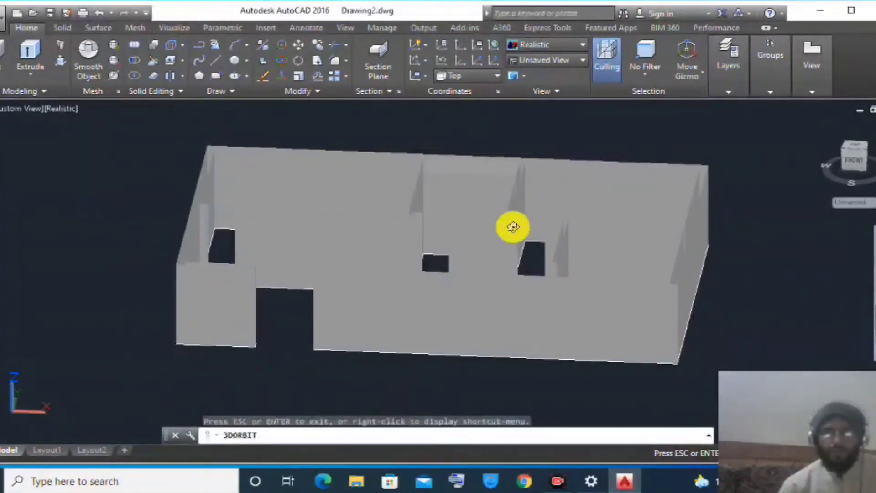
left_click_drag(512, 227, 517, 261)
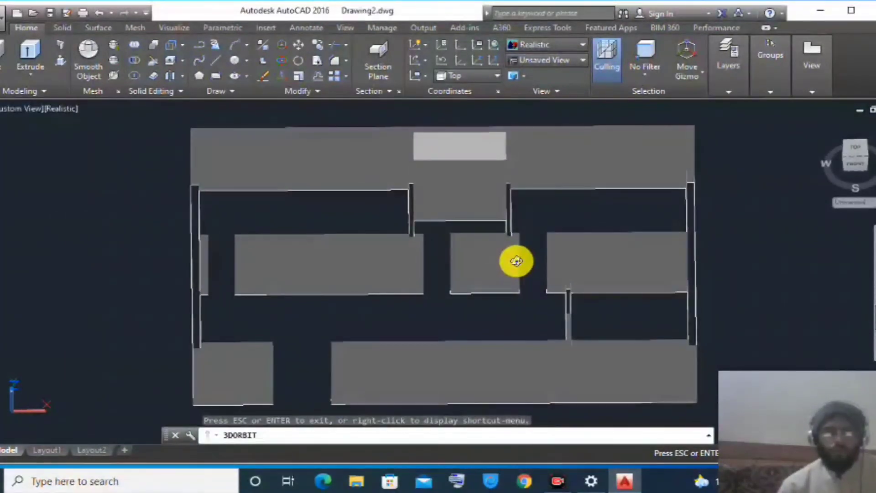